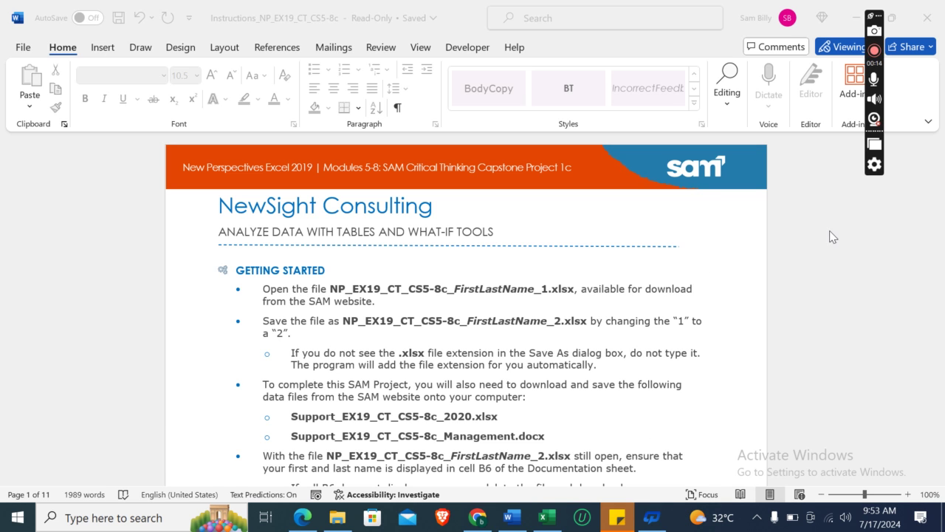
Scroll the Word instructions down to tasks 1–2, then return to the Excel workbook
click(546, 517)
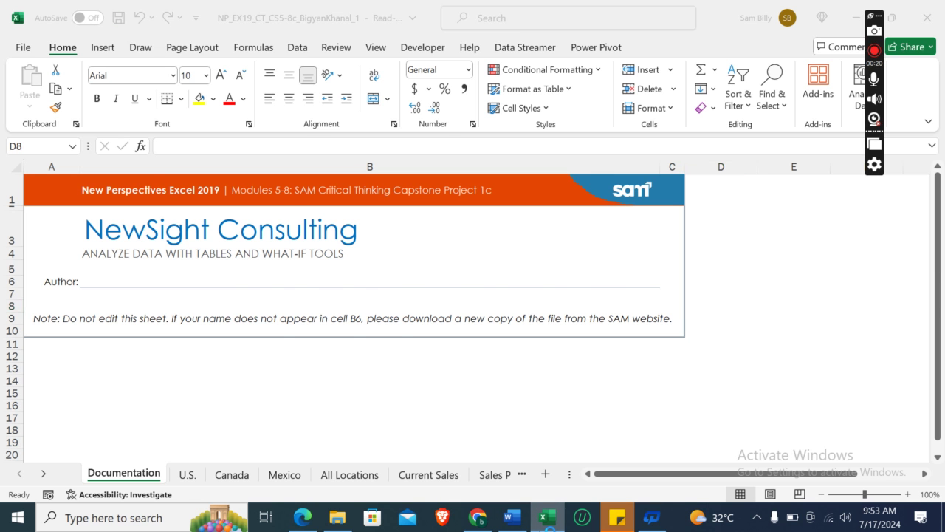
click(546, 517)
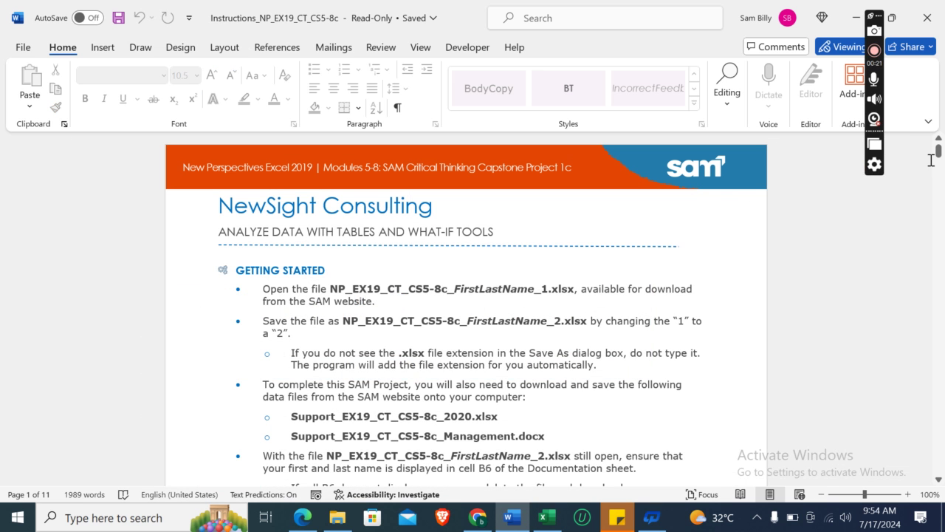
drag(939, 151, 942, 173)
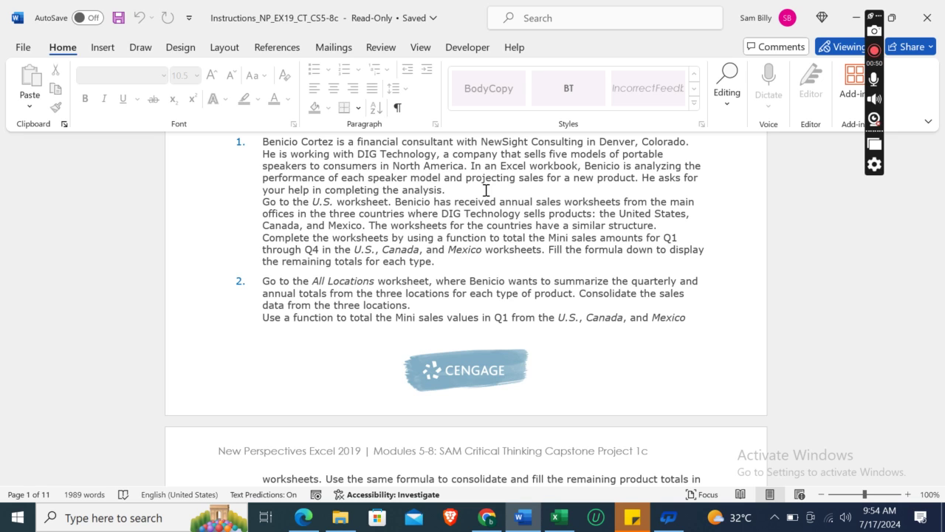
click(559, 517)
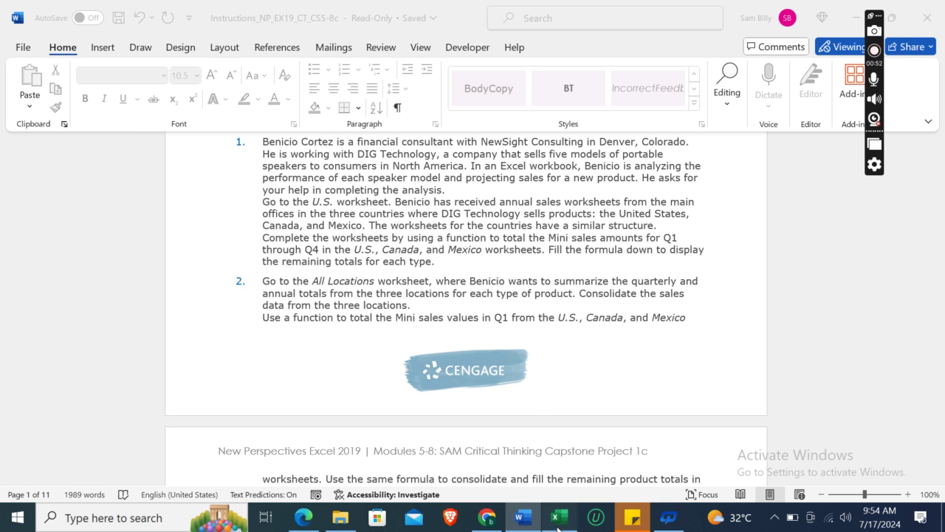
Go to the U.S. worksheet, check the Word instructions, and come back to Excel
click(187, 474)
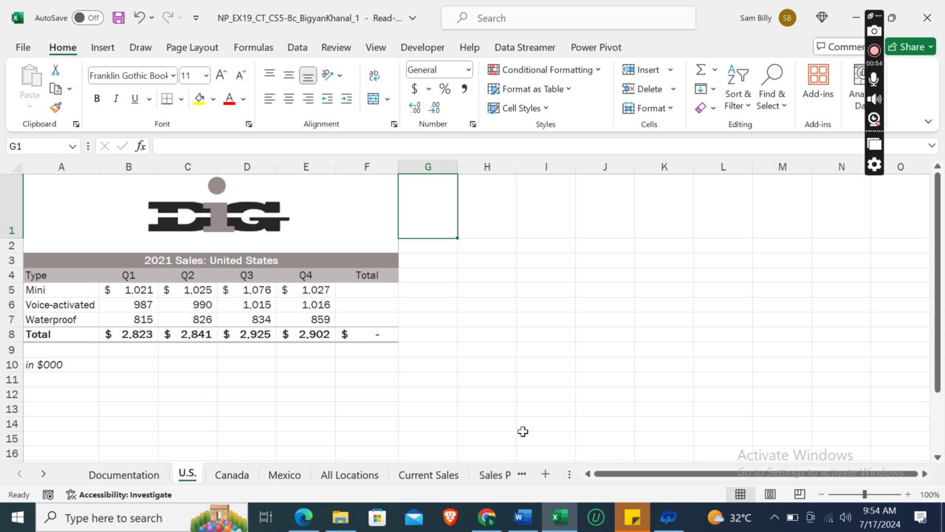
click(526, 525)
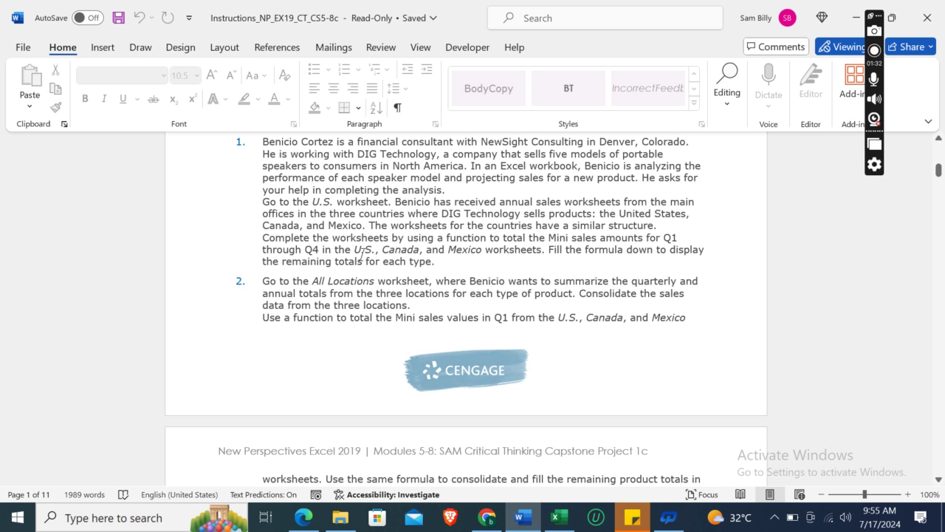
click(559, 517)
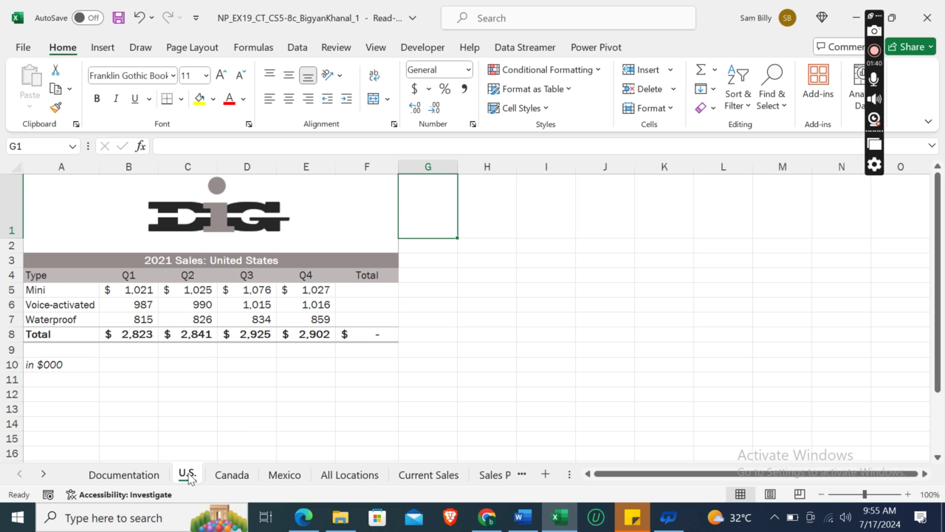
Group the U.S., Canada and Mexico sheets and enter =SUM(B5:E5) in F5
shift+click(299, 479)
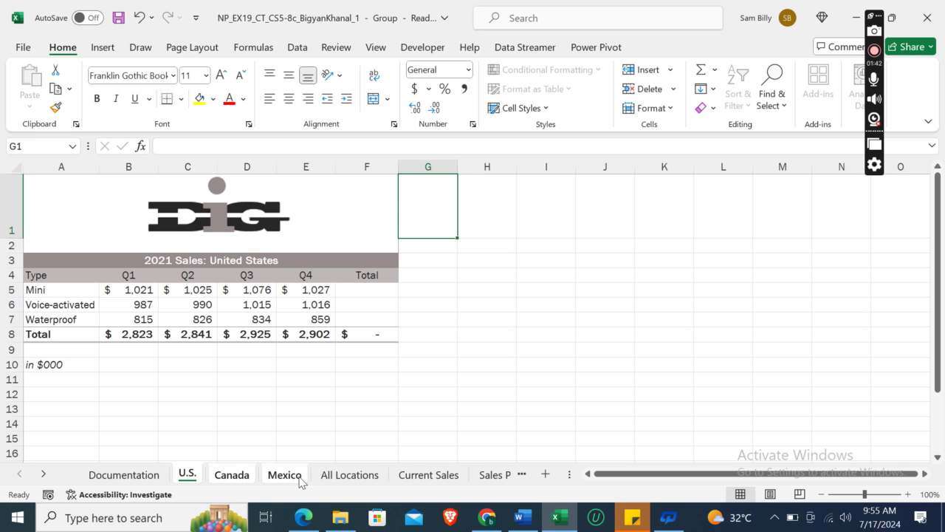
click(370, 299)
click(370, 293)
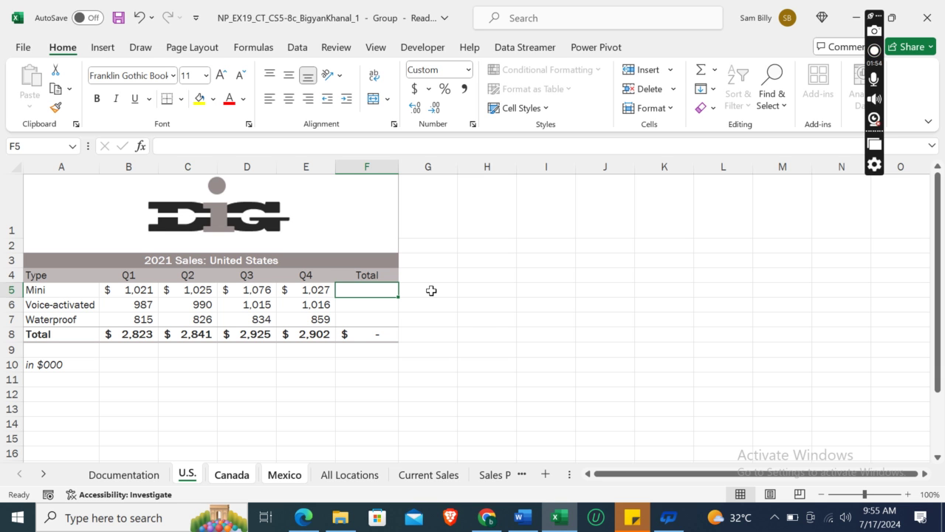
text(=sum()
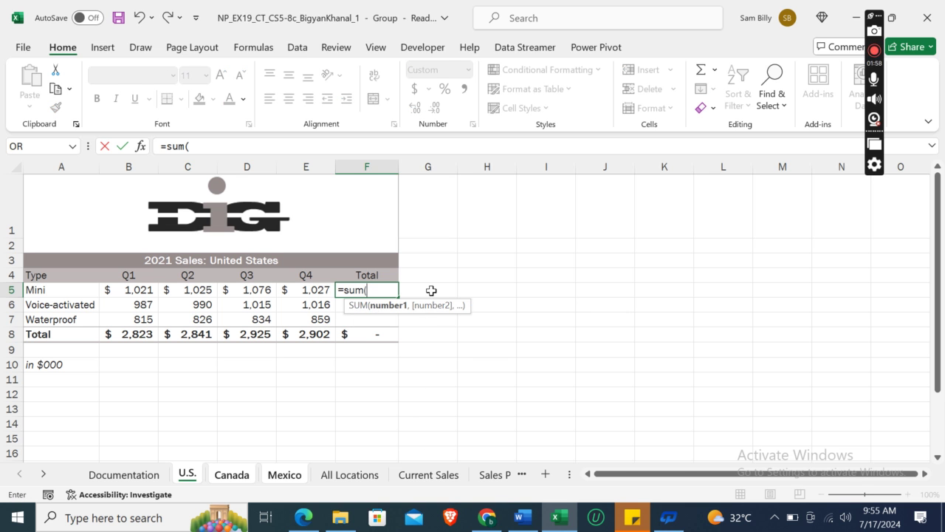
click(151, 290)
key(shift+Right)
key(shift+Right)
key(shift+Right)
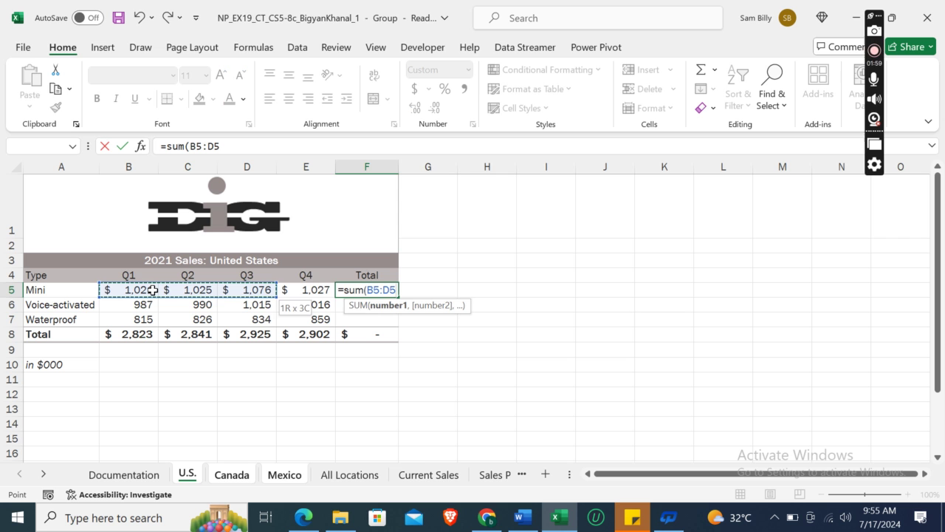
text())
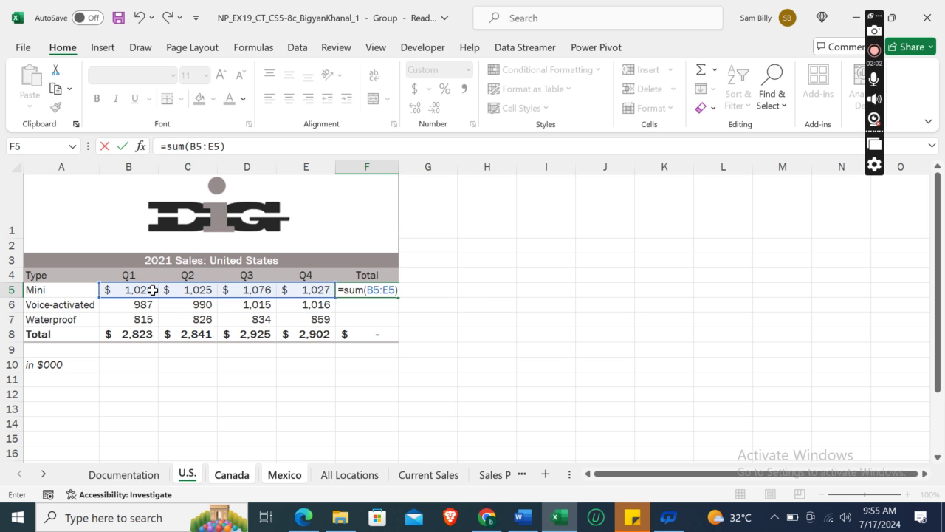
key(Return)
key(Up)
key(Down)
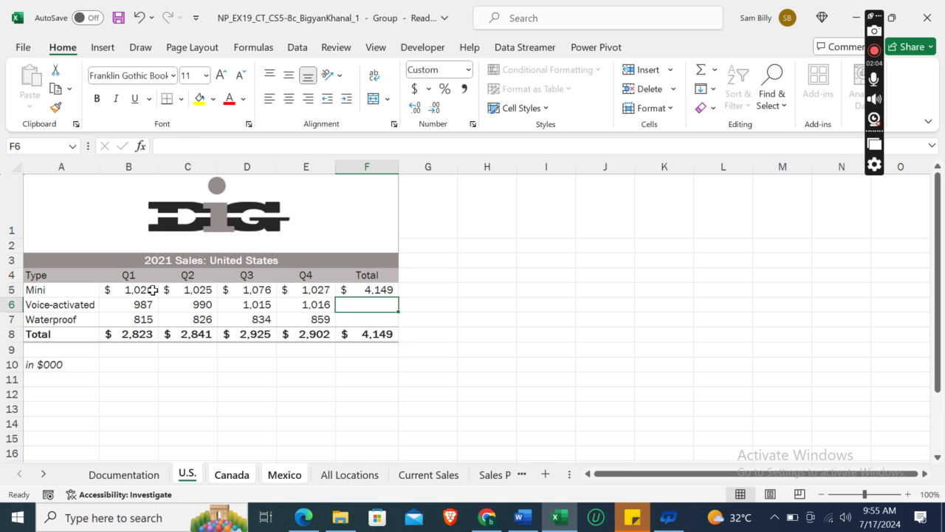
Fill the F5 total formula down to F7 and verify the totals on Canada and Mexico
click(353, 291)
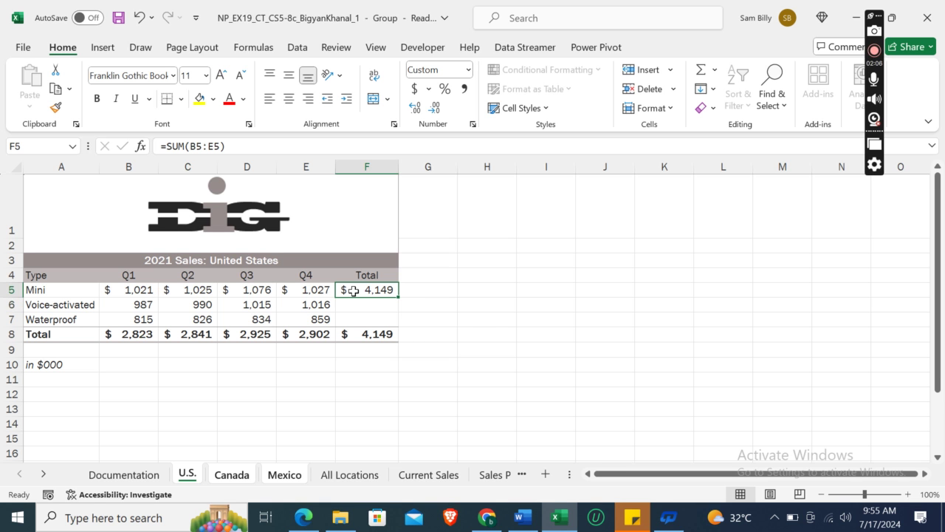
drag(397, 296, 397, 325)
click(451, 350)
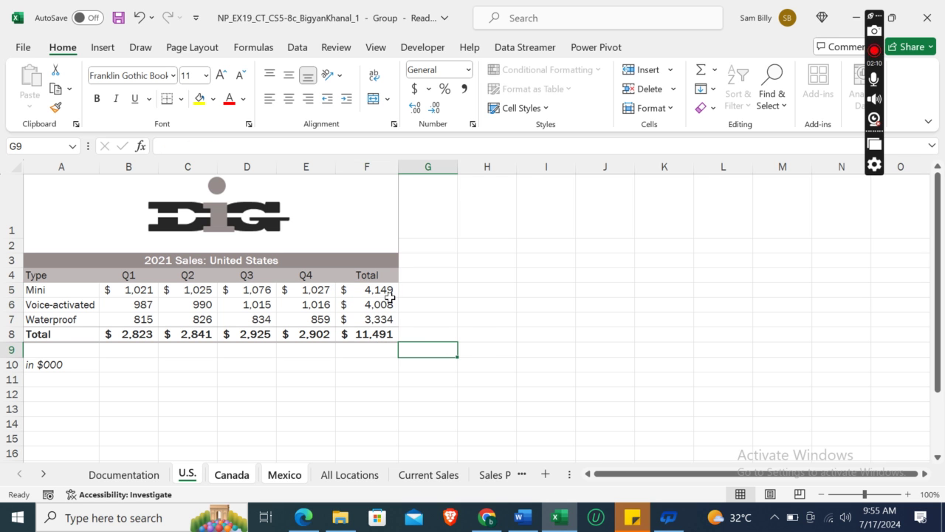
click(364, 369)
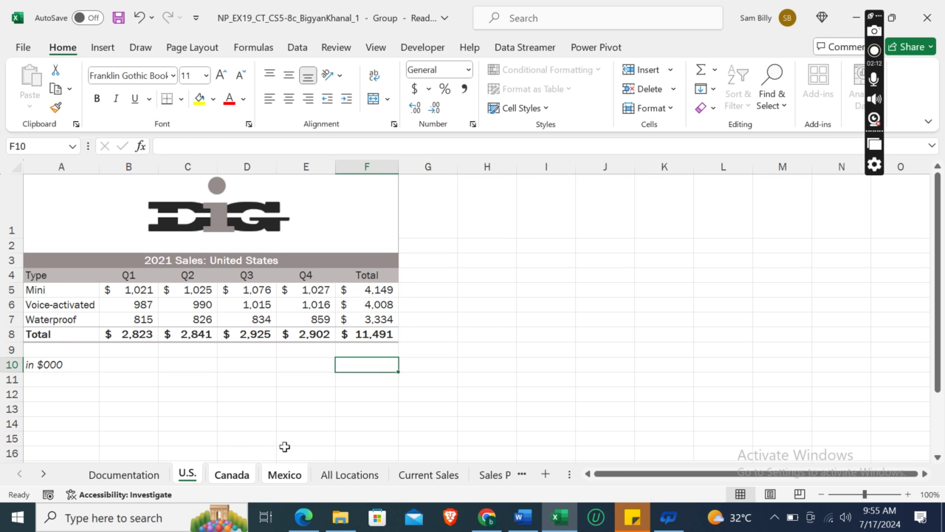
click(247, 473)
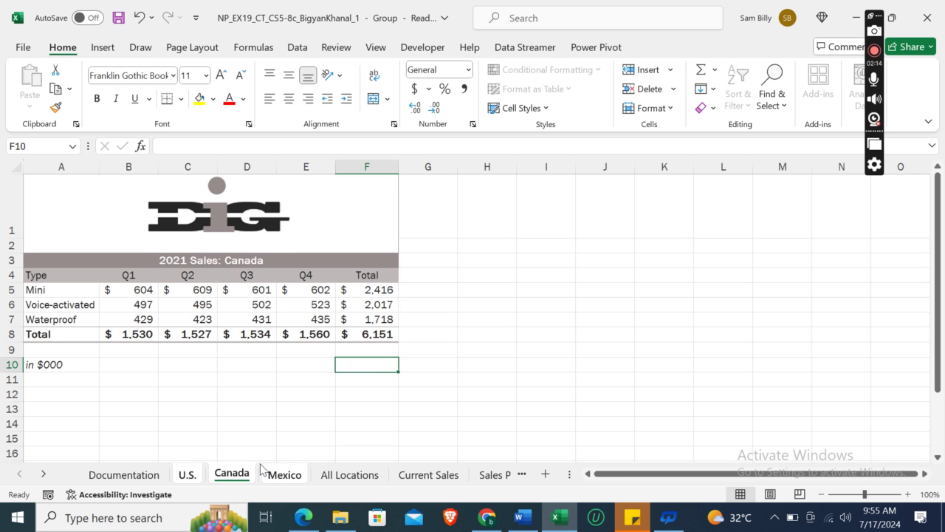
click(287, 477)
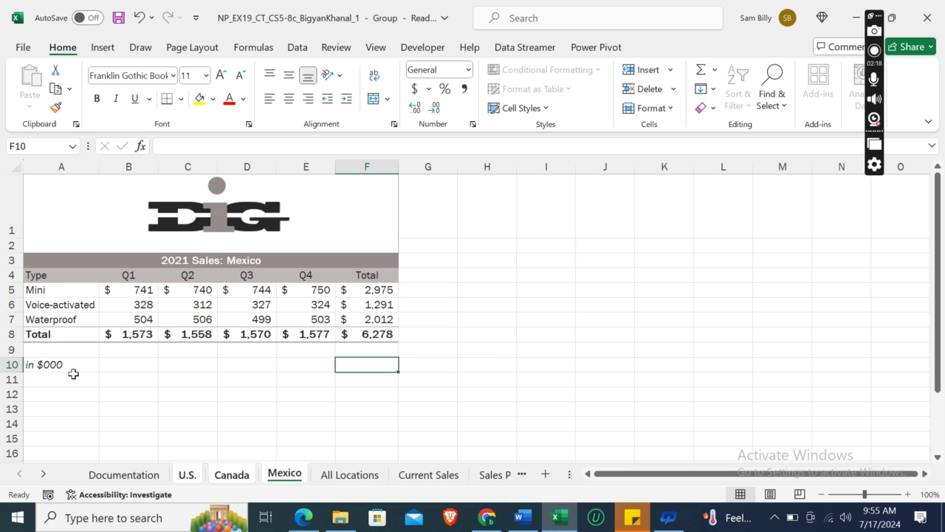
click(542, 519)
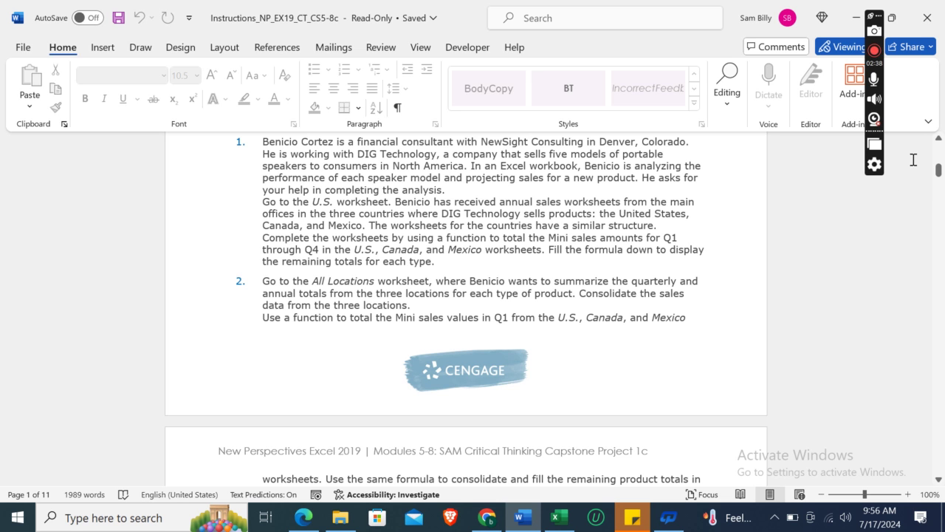
Scroll the instructions to tasks 3 and 4, then return to Excel on the Mexico sheet
drag(939, 172, 943, 183)
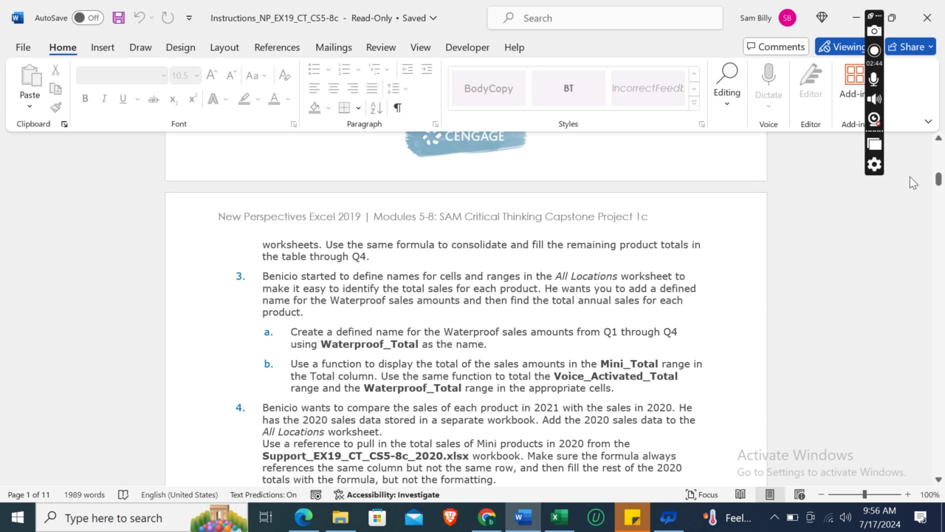
click(939, 139)
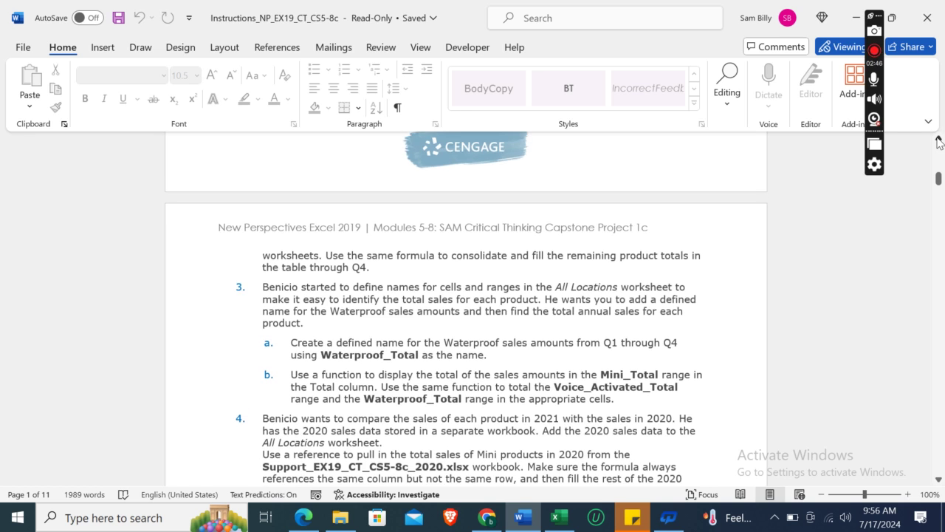
click(939, 140)
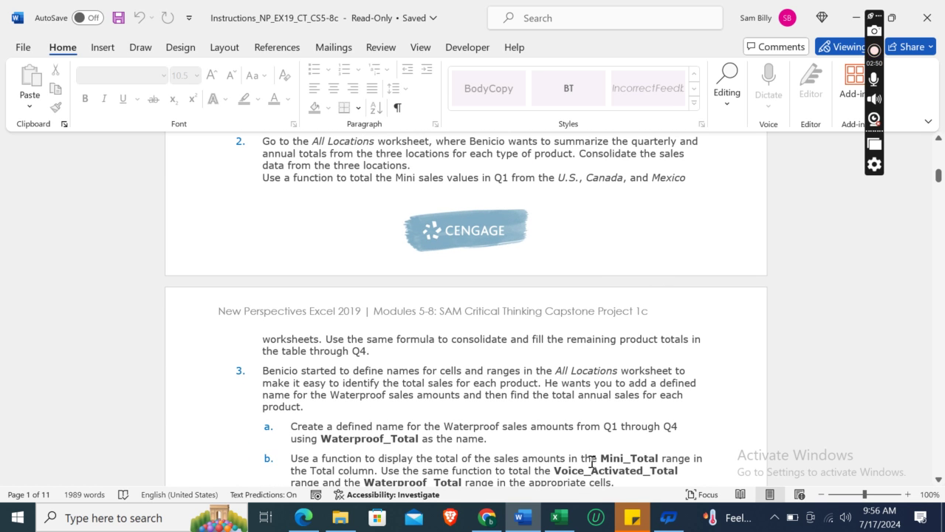
click(559, 519)
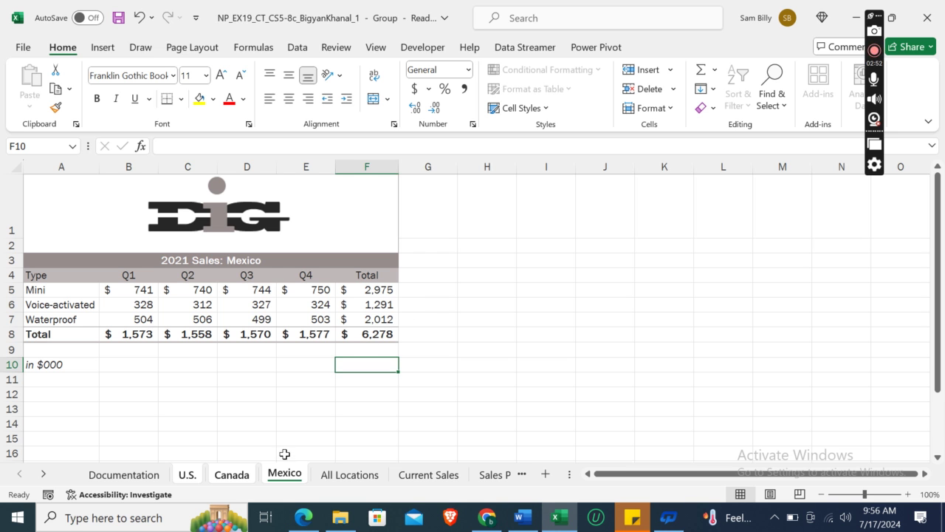
Ungroup the worksheets and switch to the All Locations sheet
click(194, 475)
right_click(193, 475)
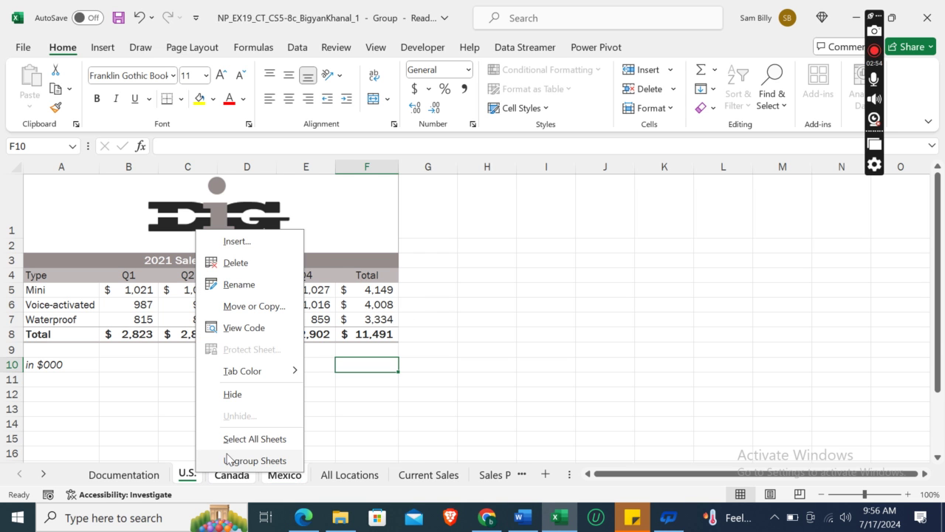
click(228, 455)
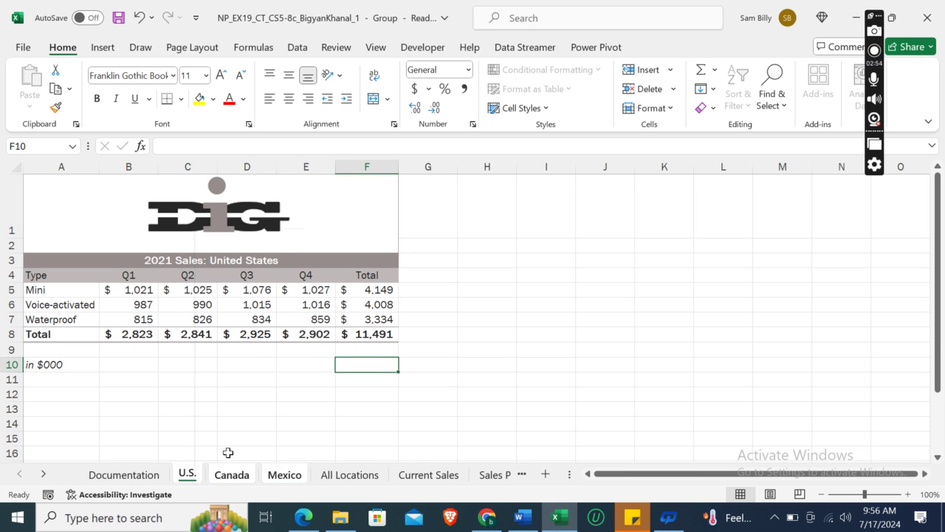
click(323, 476)
click(522, 519)
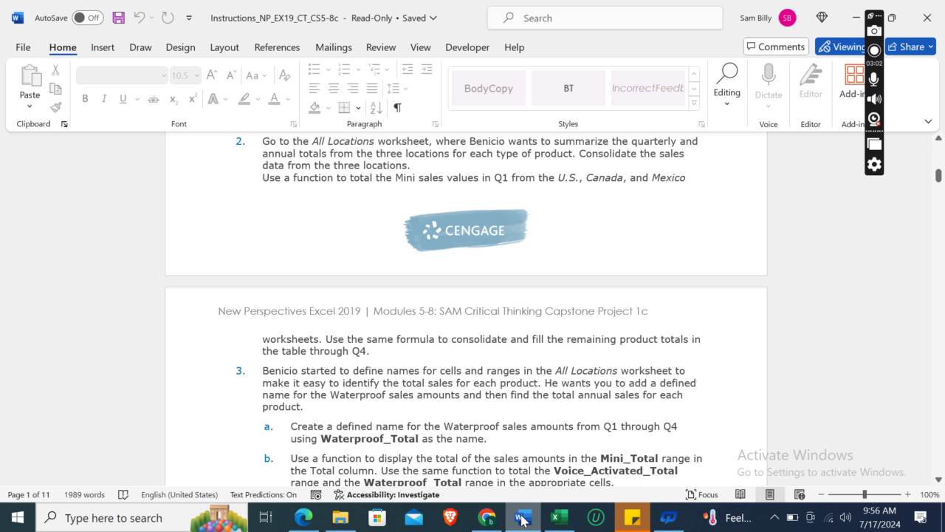
click(522, 518)
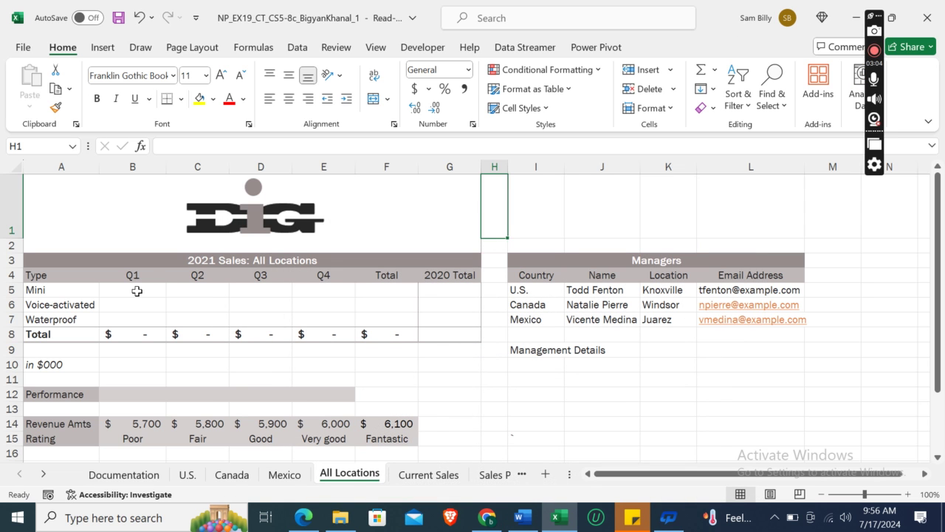
Enter =SUM(U.S.:Mexico!B5) in B5 to consolidate Mini Q1 sales as $2,366
click(137, 291)
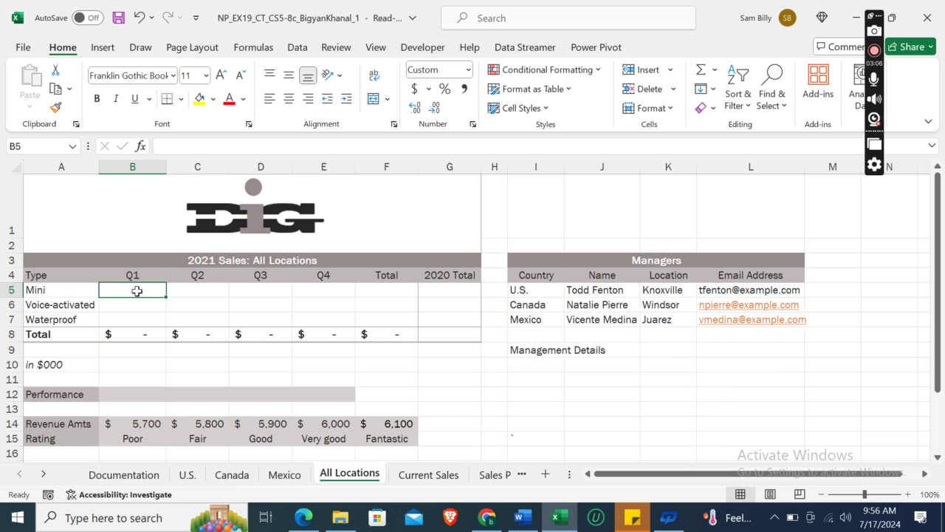
text(=sum)
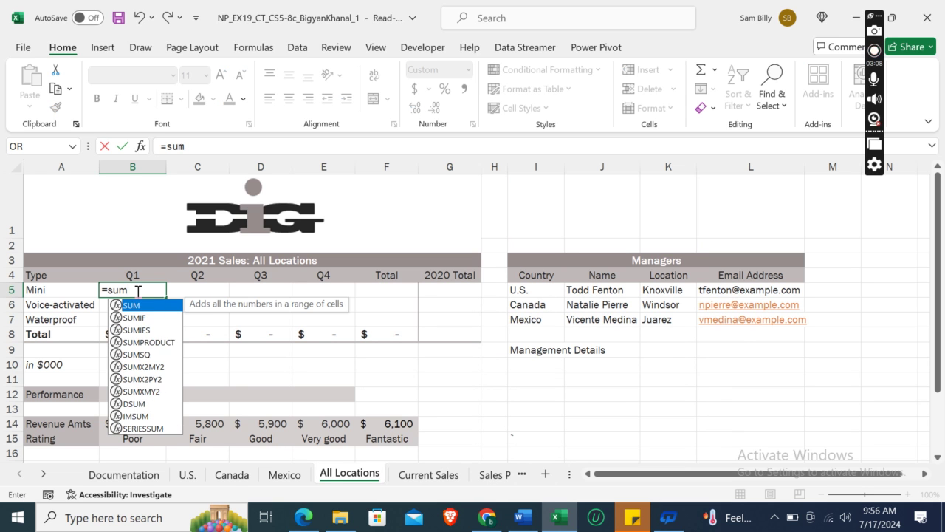
text(()
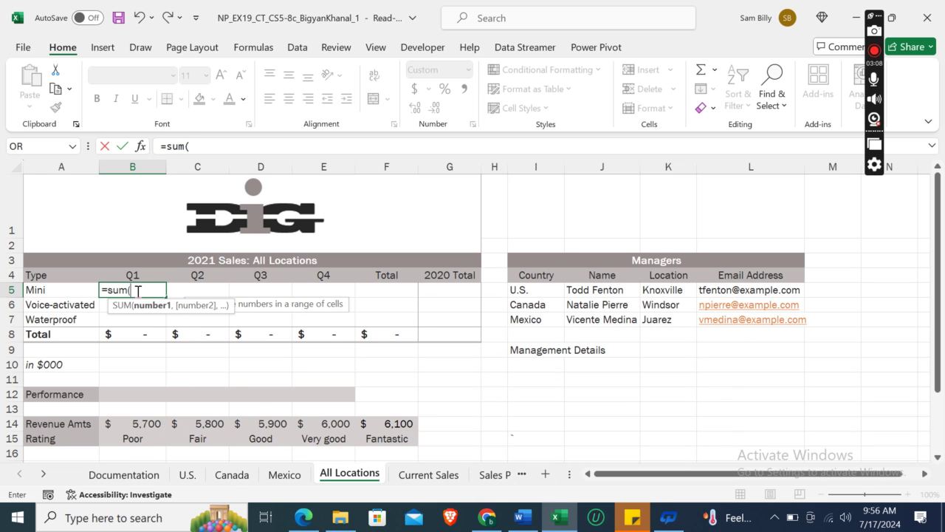
click(185, 479)
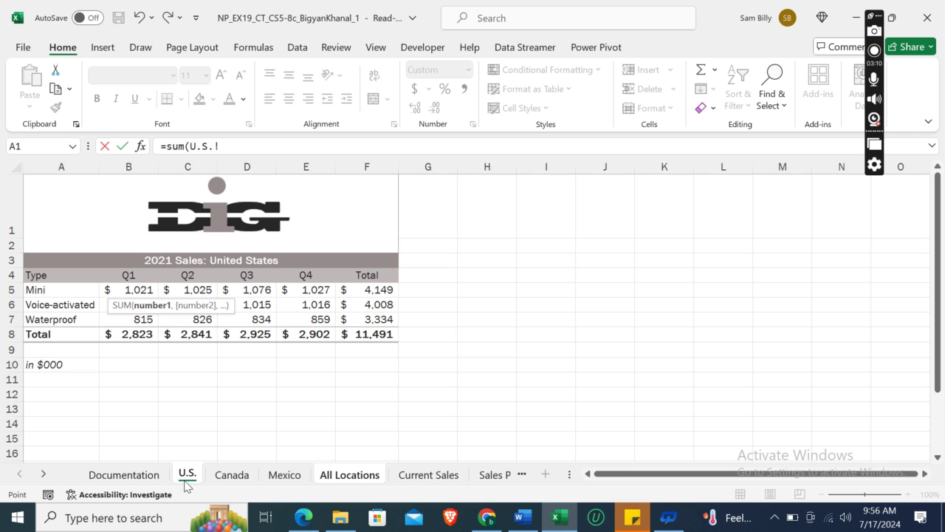
click(133, 293)
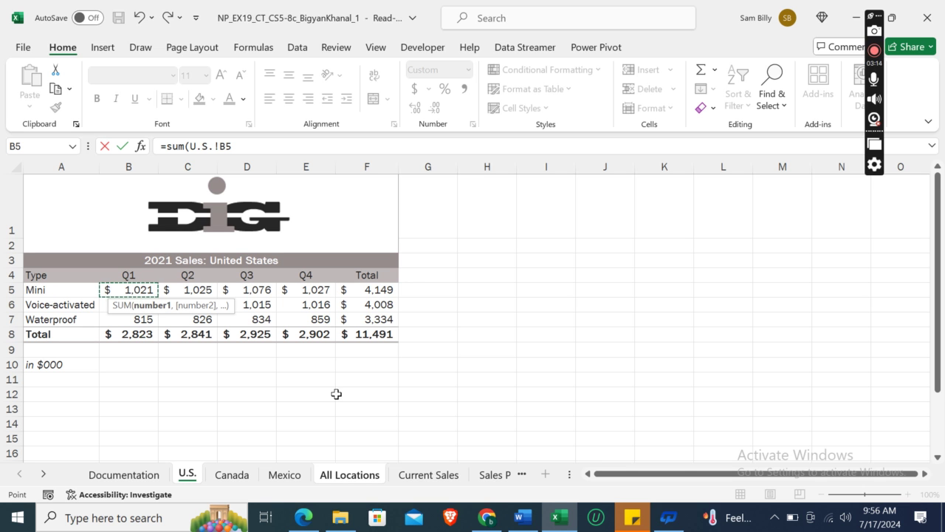
shift+click(290, 482)
text())
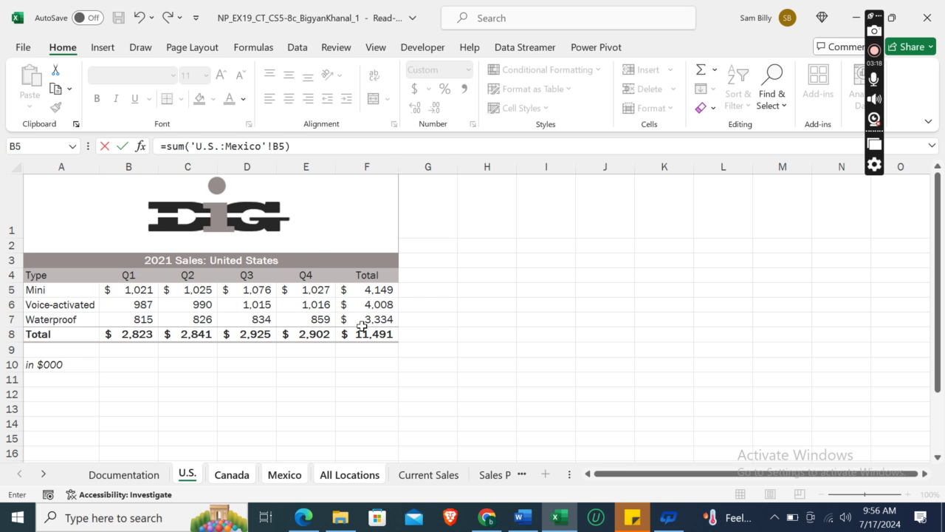
key(Return)
key(Up)
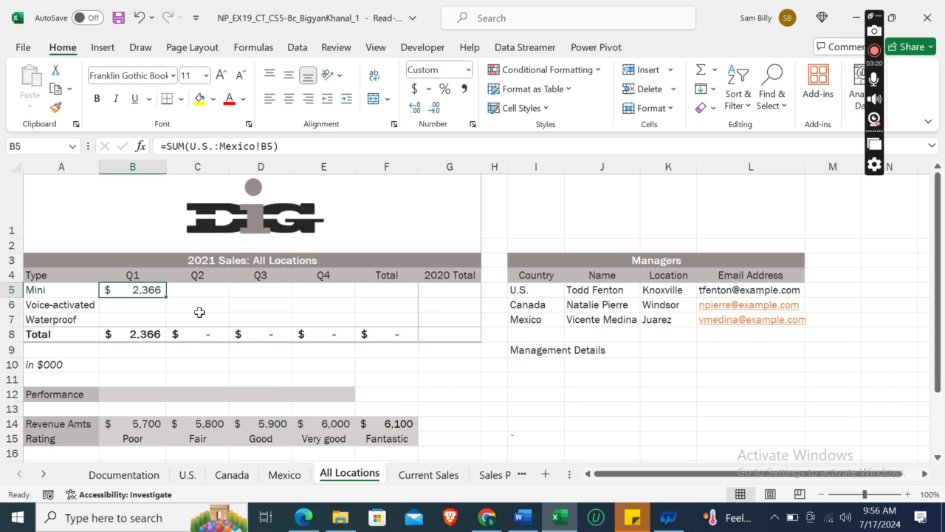
Copy the consolidation formula from B5 across to E5, then down through row 7
drag(166, 296, 359, 297)
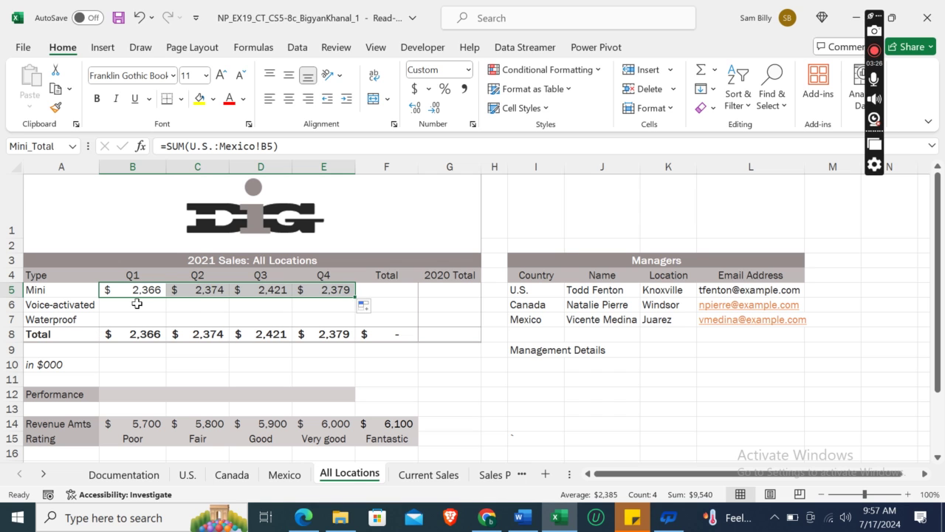
drag(137, 288, 140, 289)
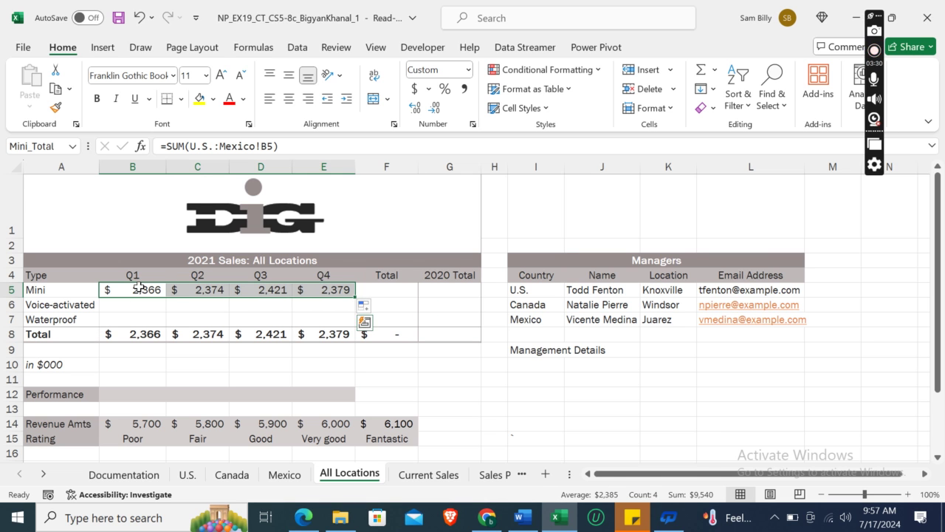
drag(355, 300, 359, 322)
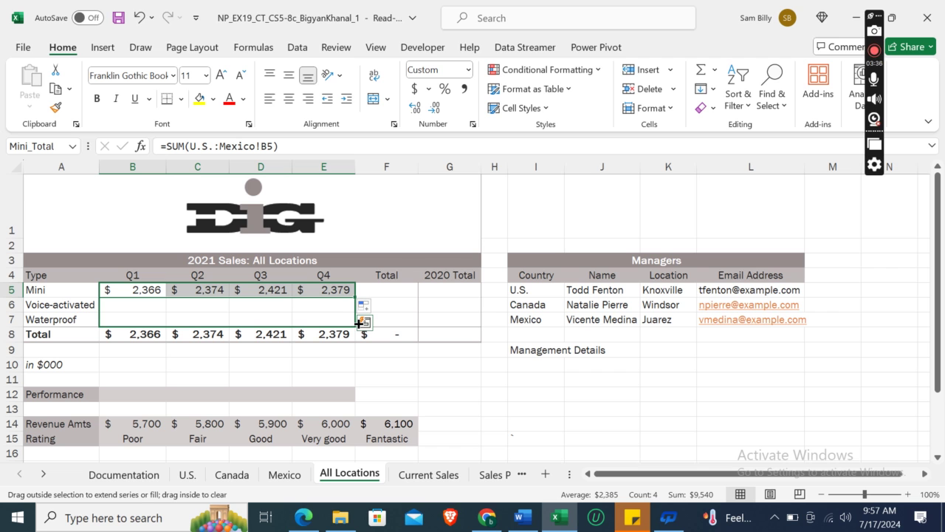
drag(359, 323, 359, 325)
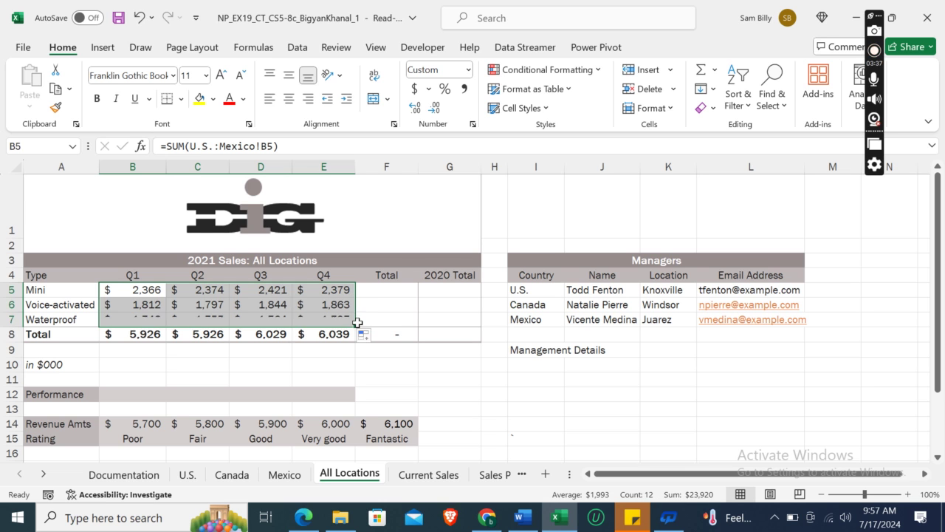
click(446, 361)
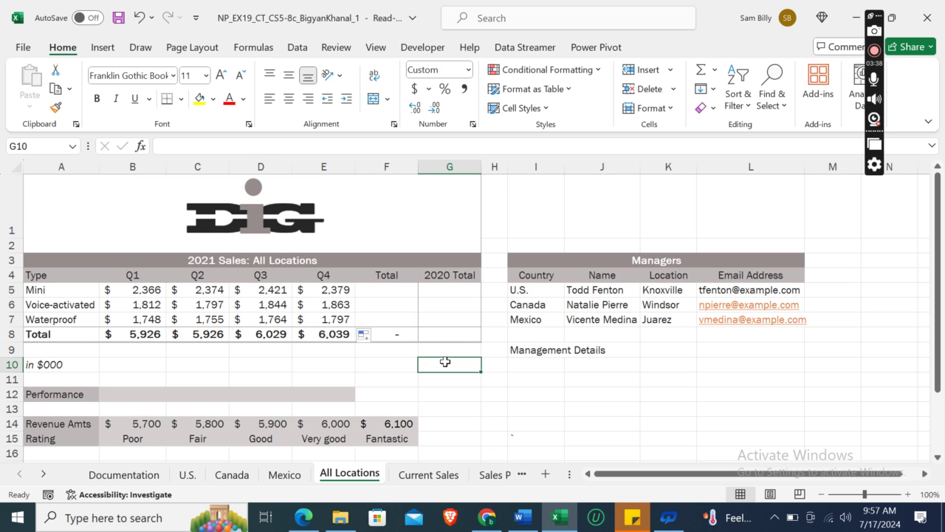
click(522, 517)
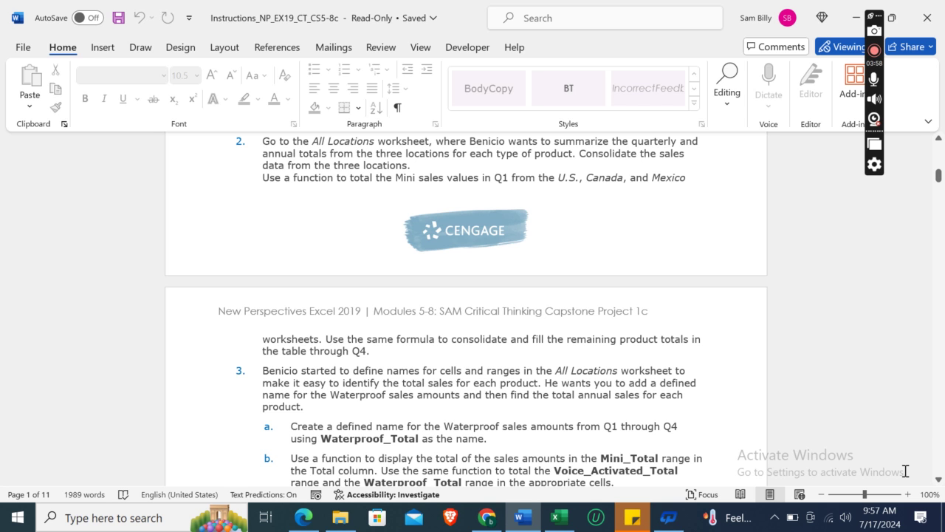
Scroll to task 3 and highlight the name Waterproof_Total in the instructions
click(938, 479)
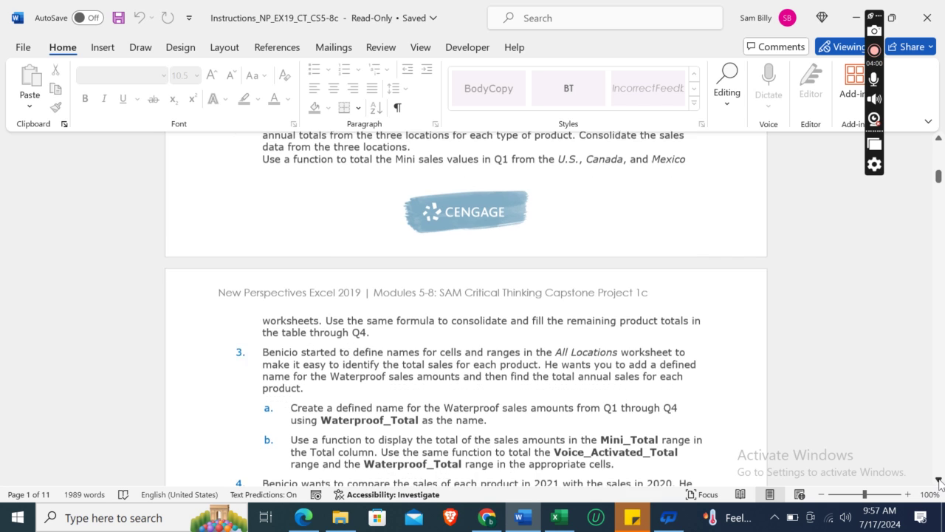
click(939, 479)
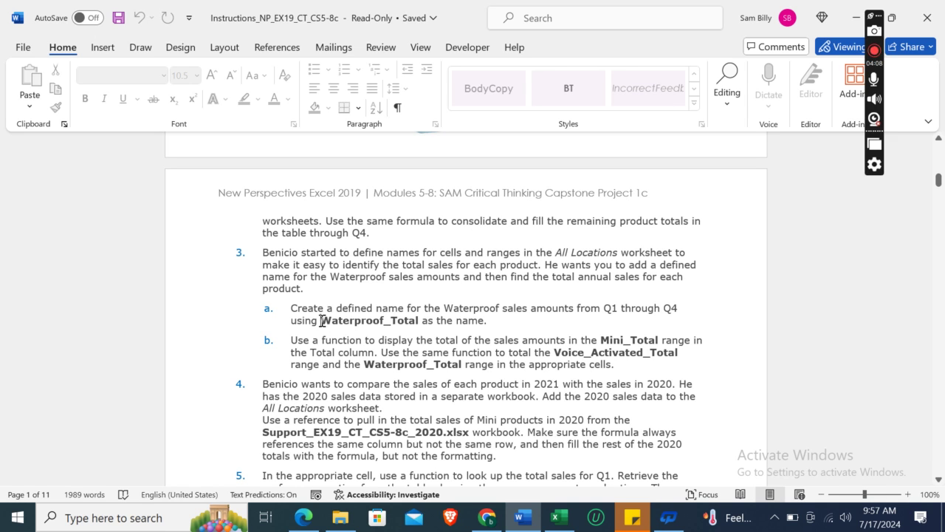
drag(322, 320, 419, 322)
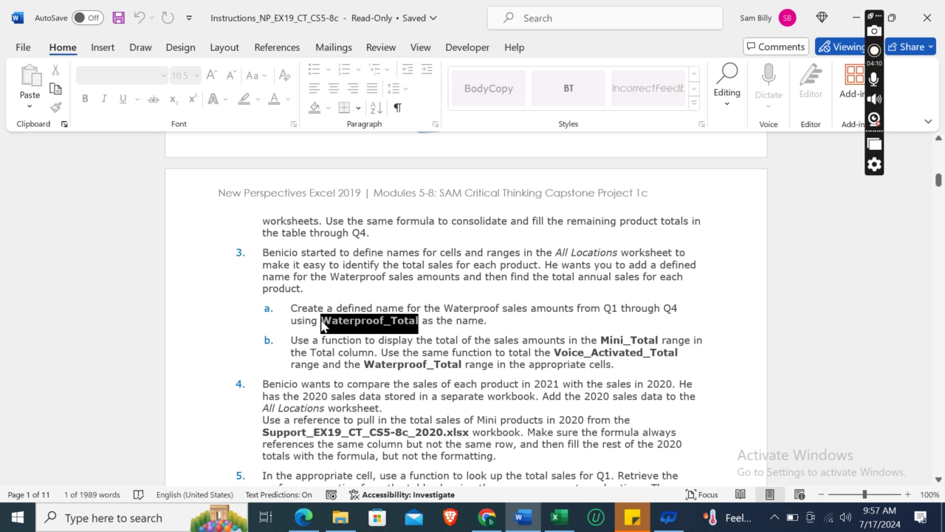
Select B7:E7 on All Locations and define it as Waterproof_Total via Formulas > Define Name
click(559, 517)
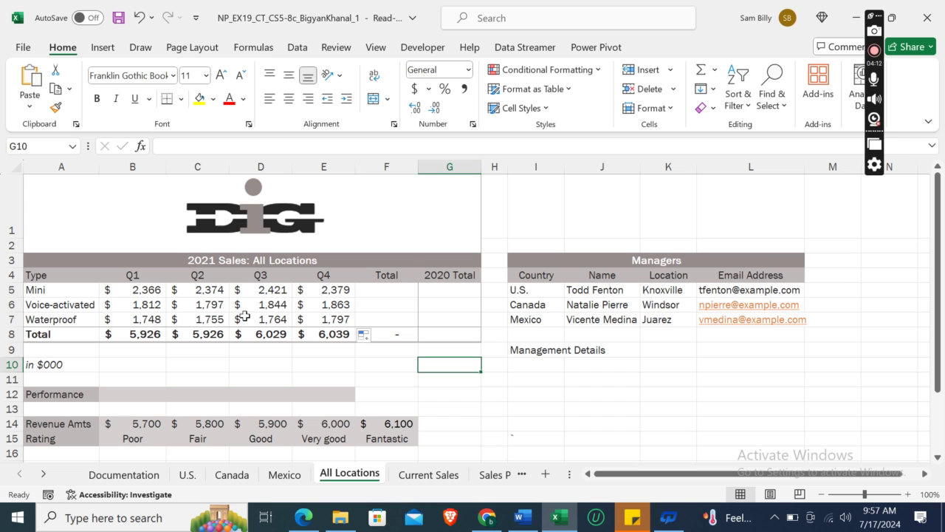
click(138, 320)
key(shift+Right)
key(shift+Right)
key(shift+Right)
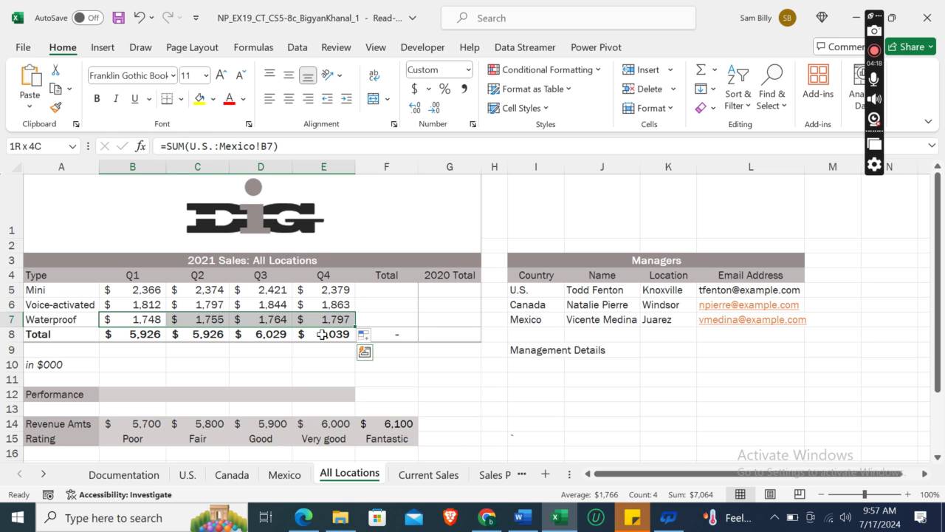
click(251, 48)
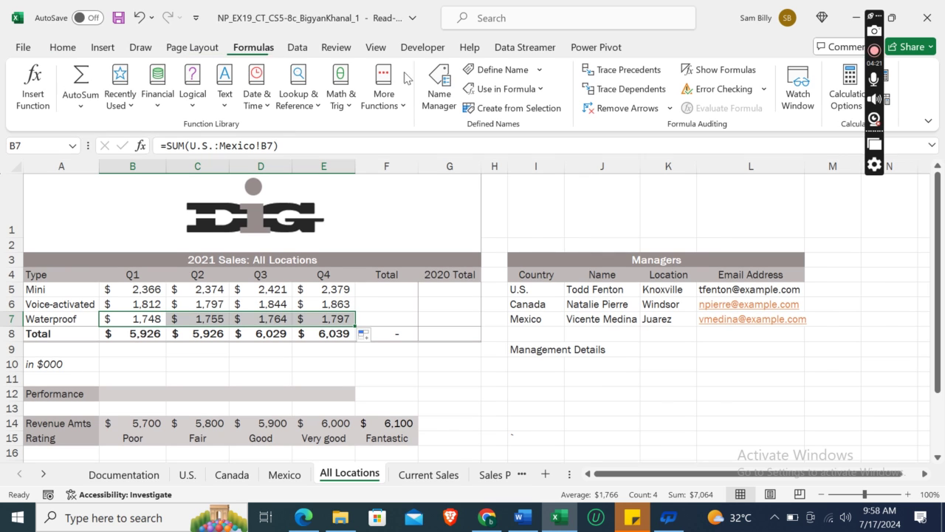
click(494, 69)
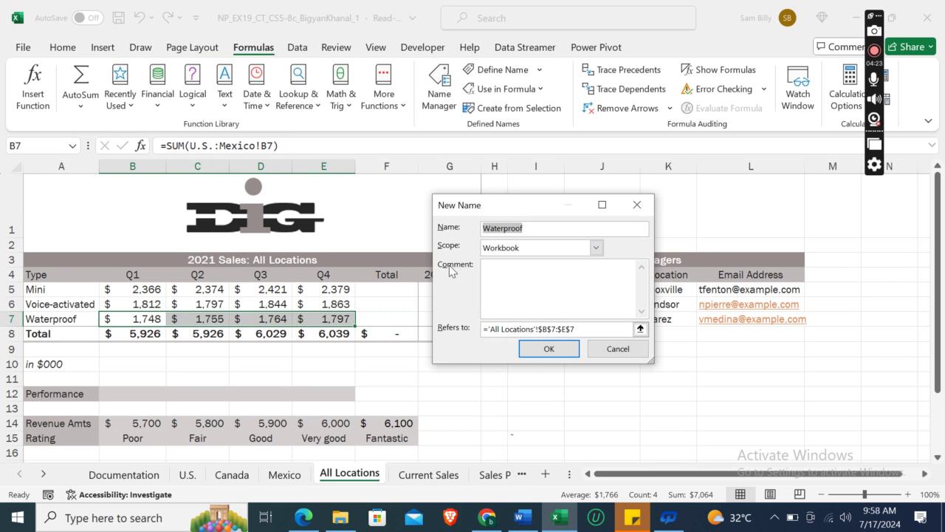
key(End)
text(_Total)
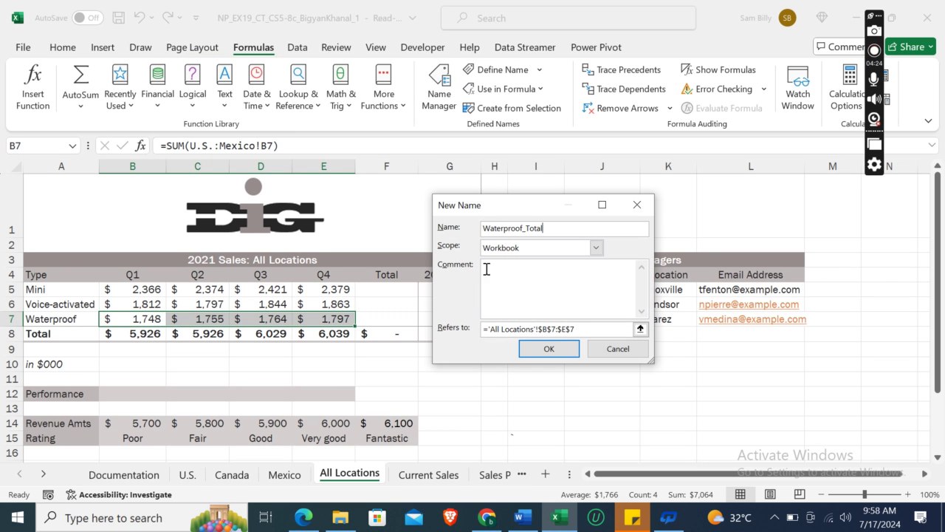
click(547, 349)
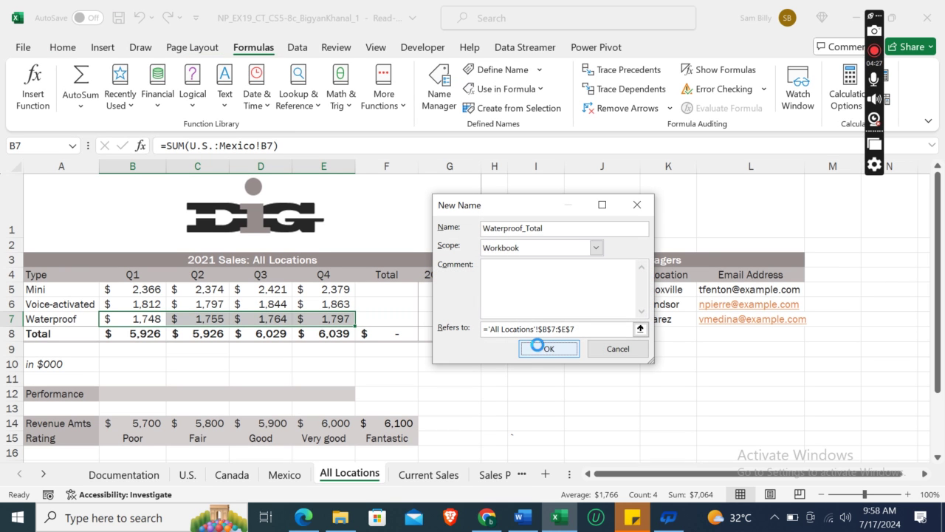
click(521, 518)
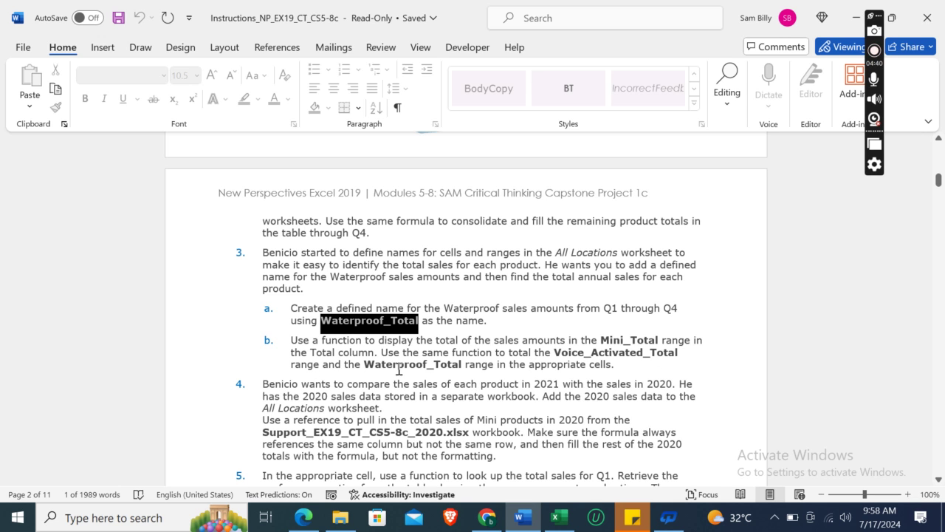
click(549, 528)
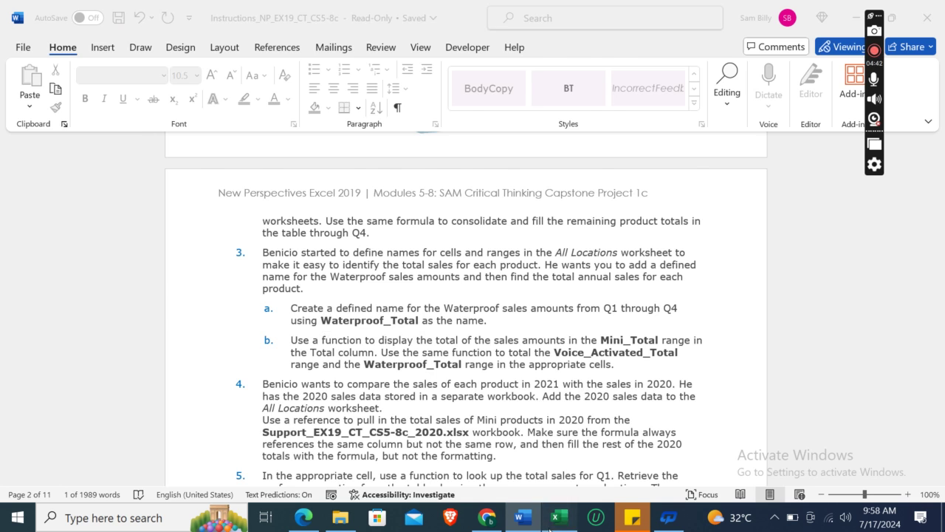
click(397, 318)
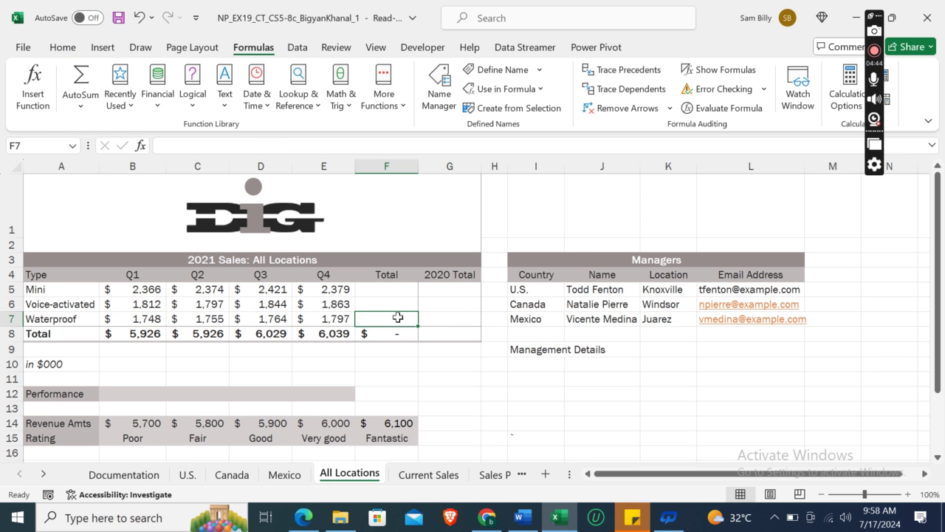
Enter =SUM(Waterproof_Total) in F7 to total the Waterproof sales, 7,064
text(=sum()
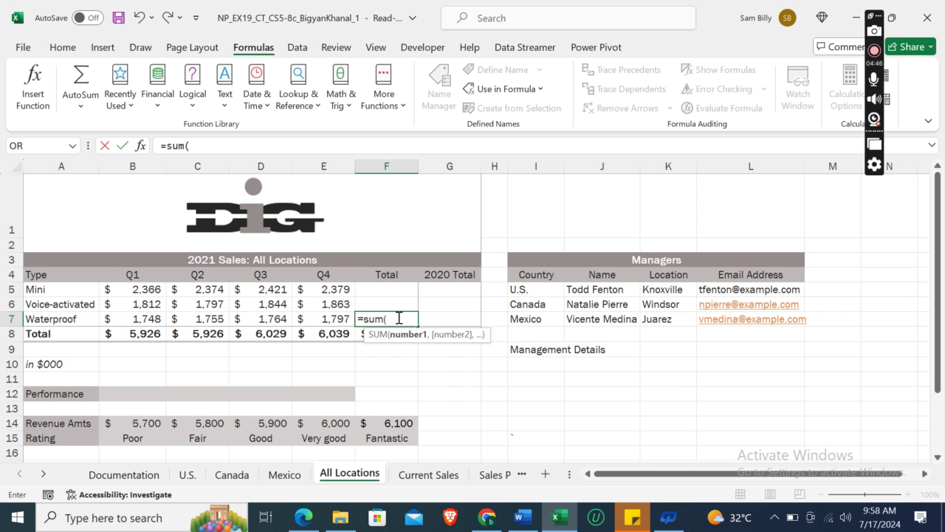
mouse_move(131, 318)
mouse_down()
mouse_move(148, 318)
mouse_move(136, 318)
mouse_up()
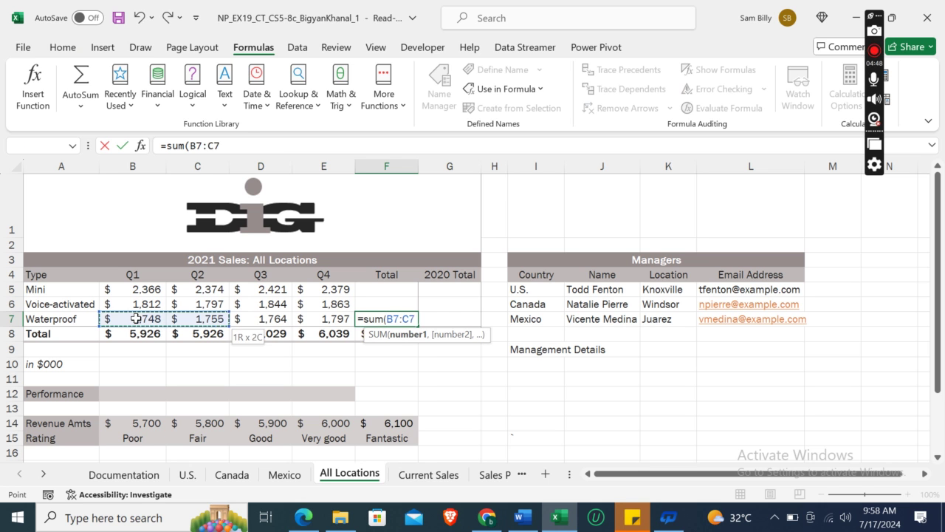
key(shift+Right)
key(shift+Right)
key(shift+Left)
key(shift+Right)
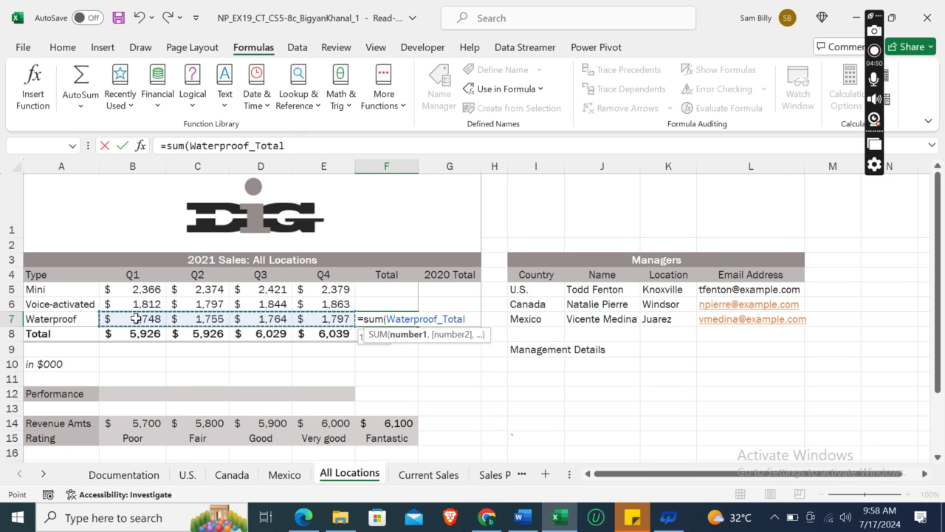
text())
key(Return)
key(Up)
key(Up)
key(Up)
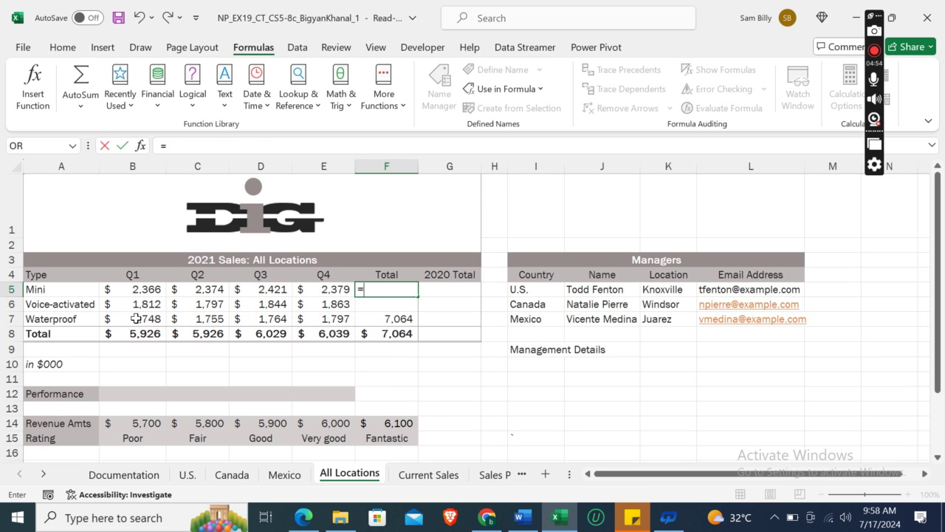
Sum the Mini and Voice-activated ranges in F5 and F6, giving 9,540 and 7,316
text(=sum()
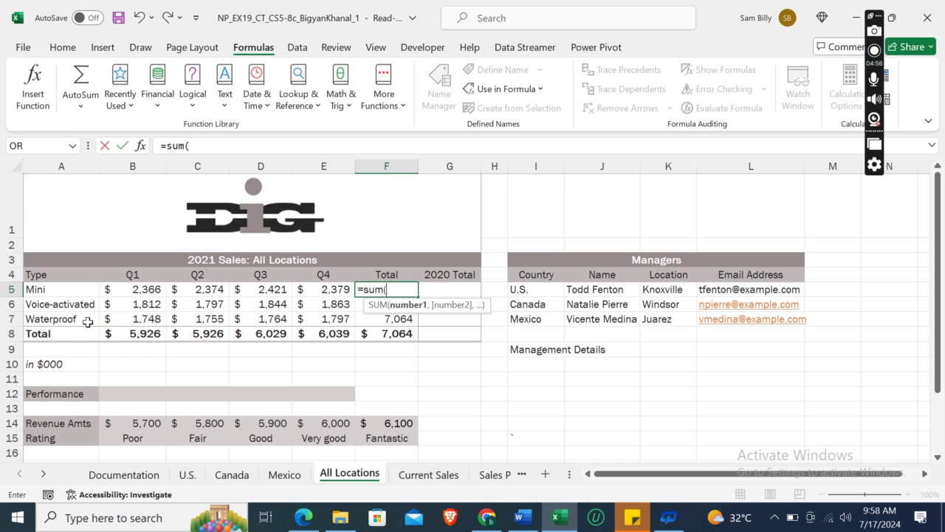
click(152, 291)
key(shift+Right)
key(shift+Right)
key(shift+Right)
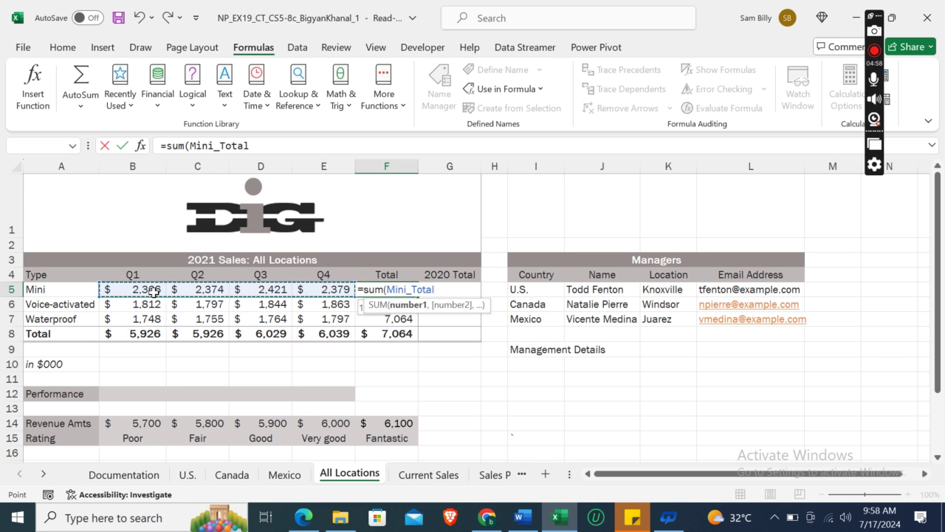
key(Return)
text(=sum()
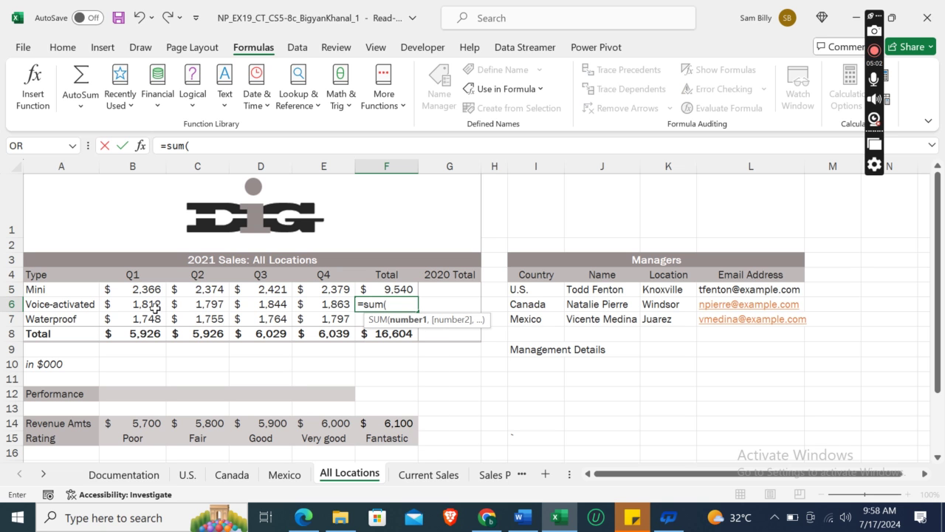
click(155, 305)
key(shift+Right)
key(shift+Right)
key(shift+Right)
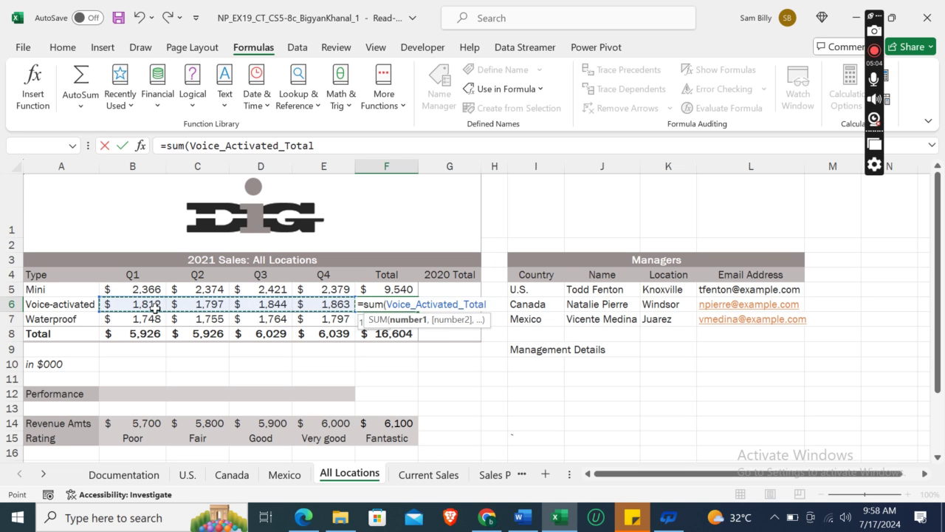
key(Return)
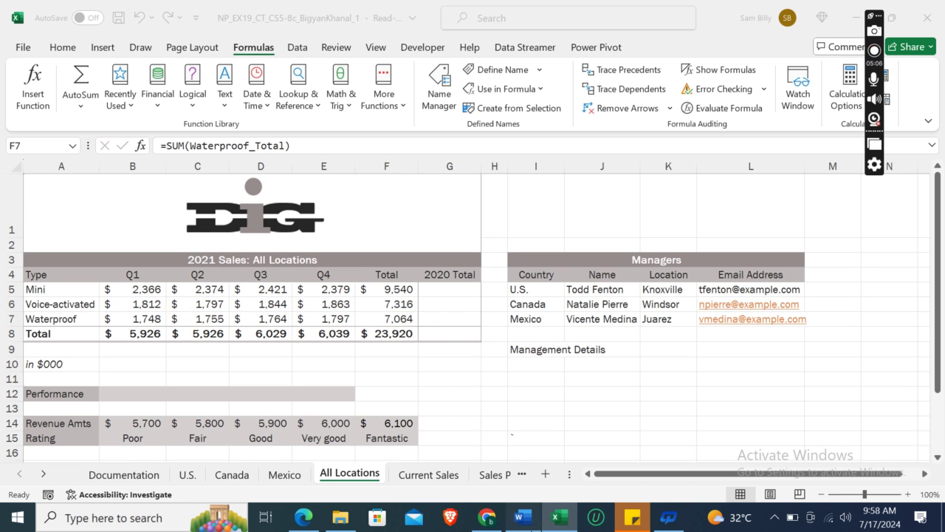
key(alt+Tab)
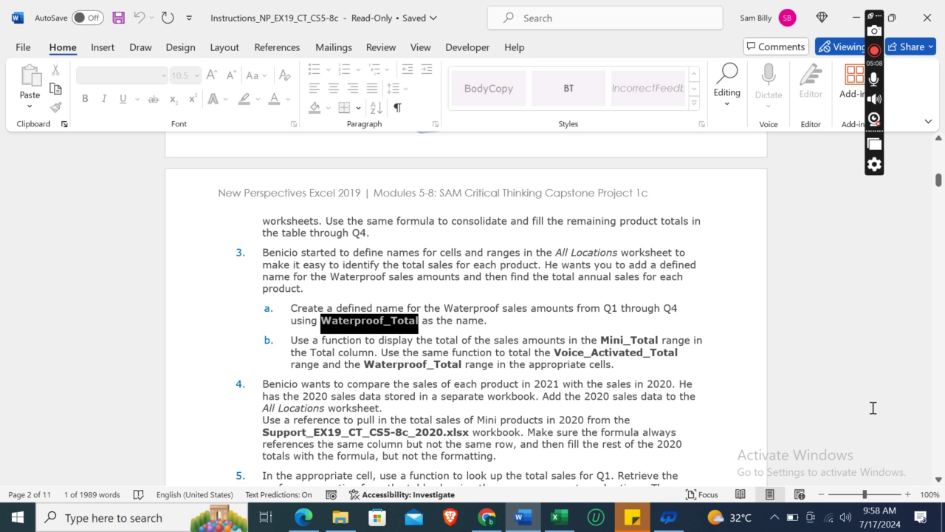
Scroll the instructions to task 4, then launch File Explorer to locate the support workbook
scroll(943, 486, down, 3)
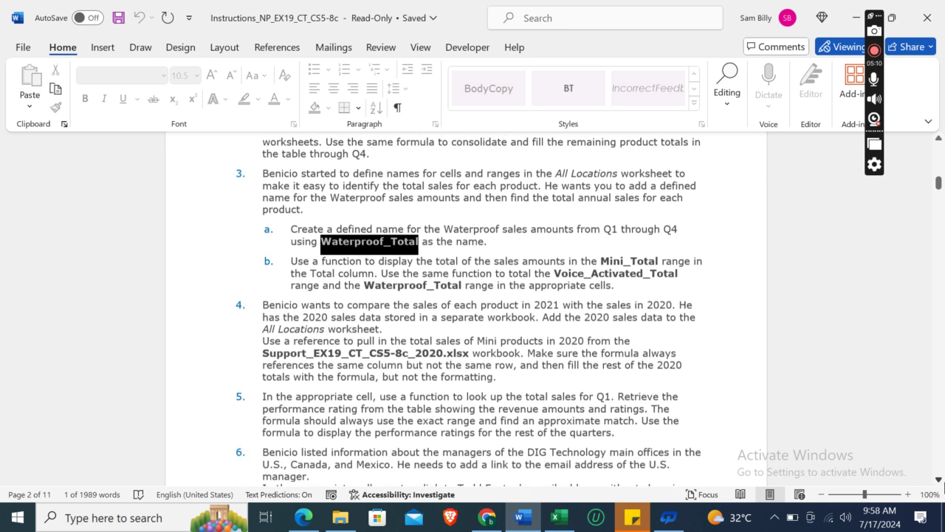
scroll(943, 486, down, 1)
click(480, 301)
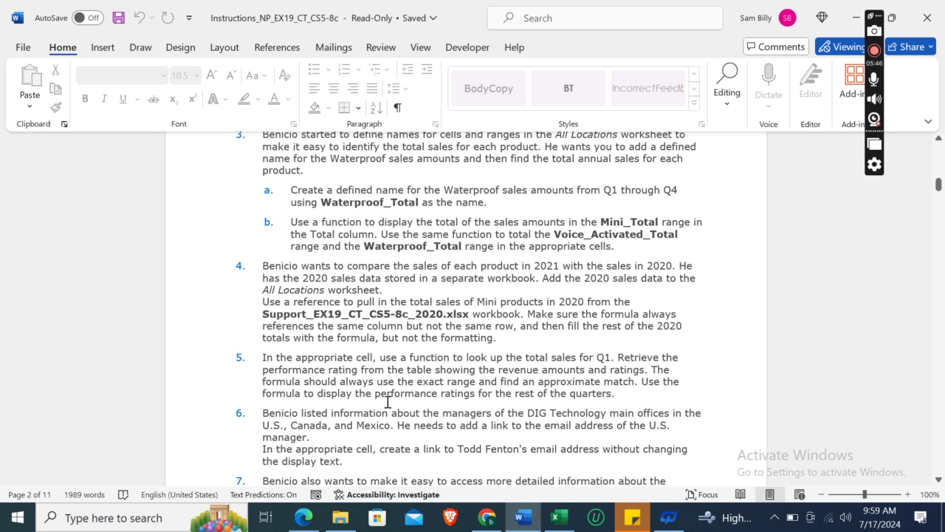
click(334, 521)
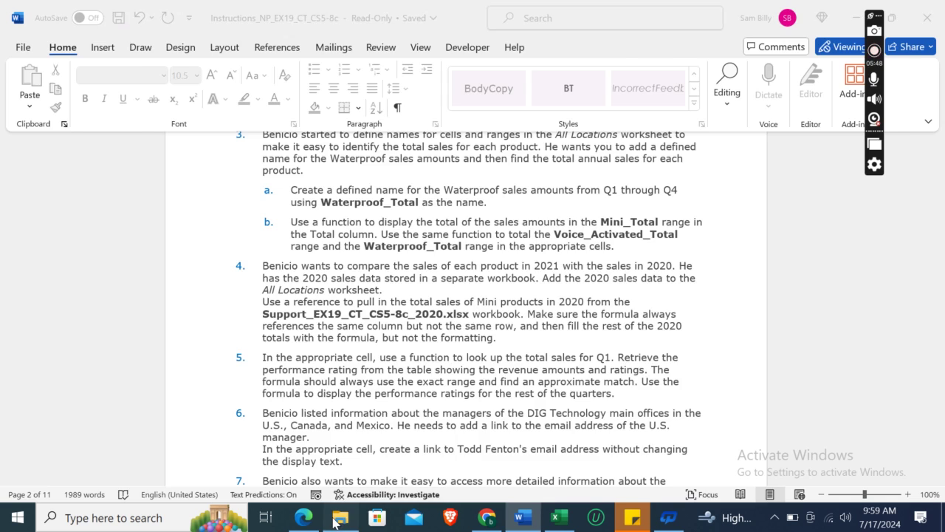
Open Support_EX19_CT_CS5-8c_2020.xlsx and link cell G5 to its F5 Mini 2020 total
click(242, 126)
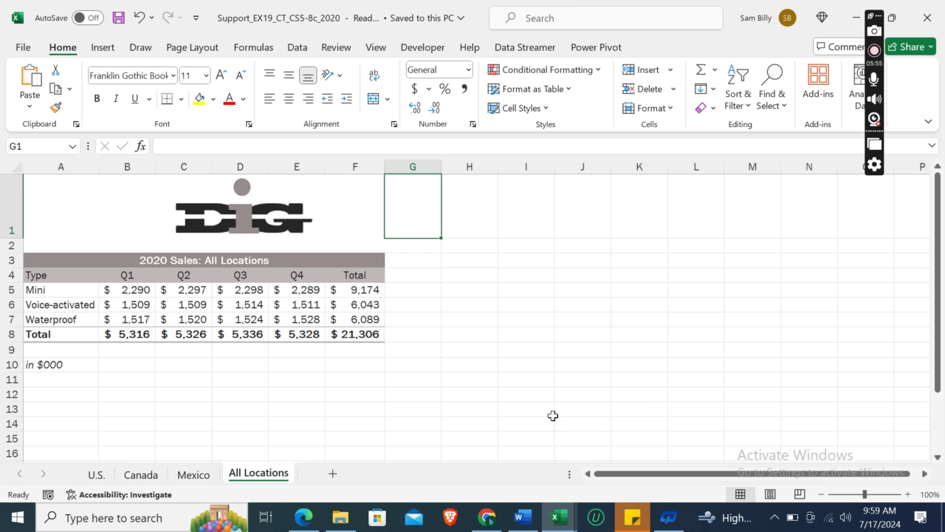
mouse_move(566, 528)
click(482, 432)
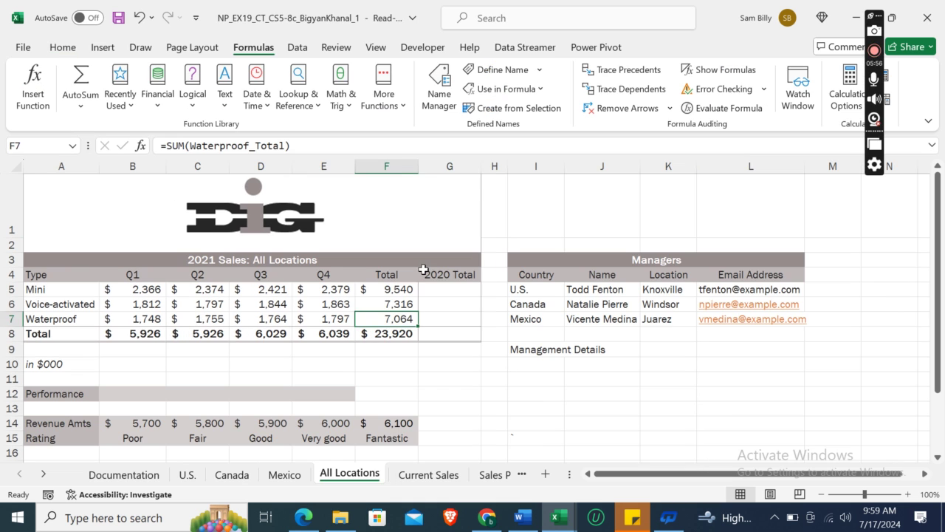
click(445, 288)
text(=)
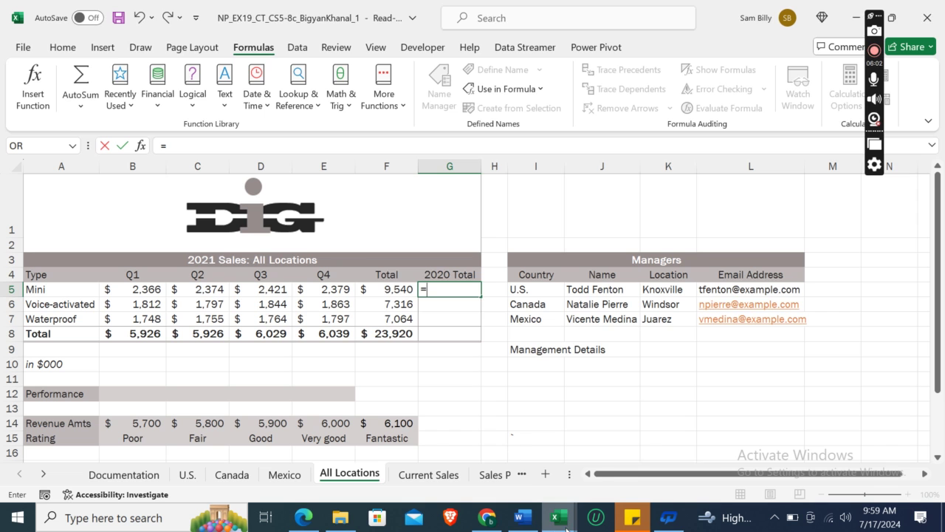
mouse_move(567, 529)
click(635, 472)
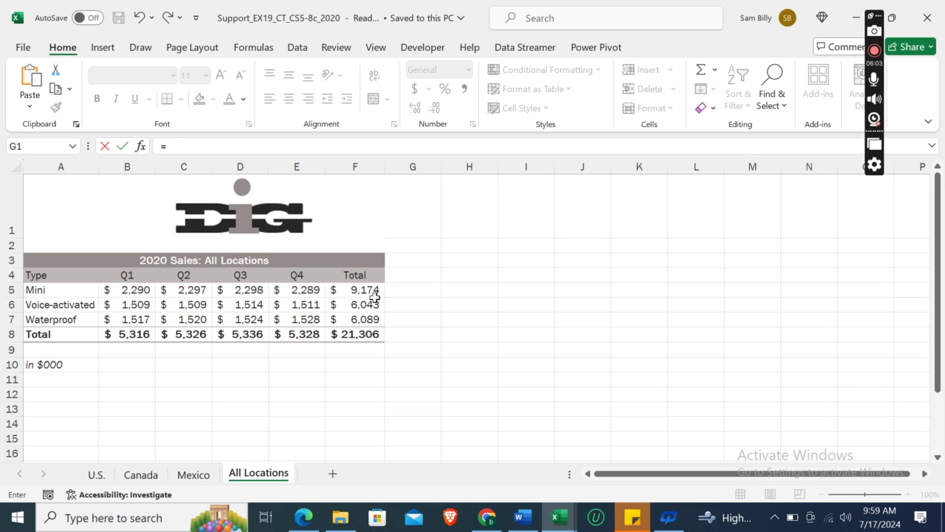
click(353, 290)
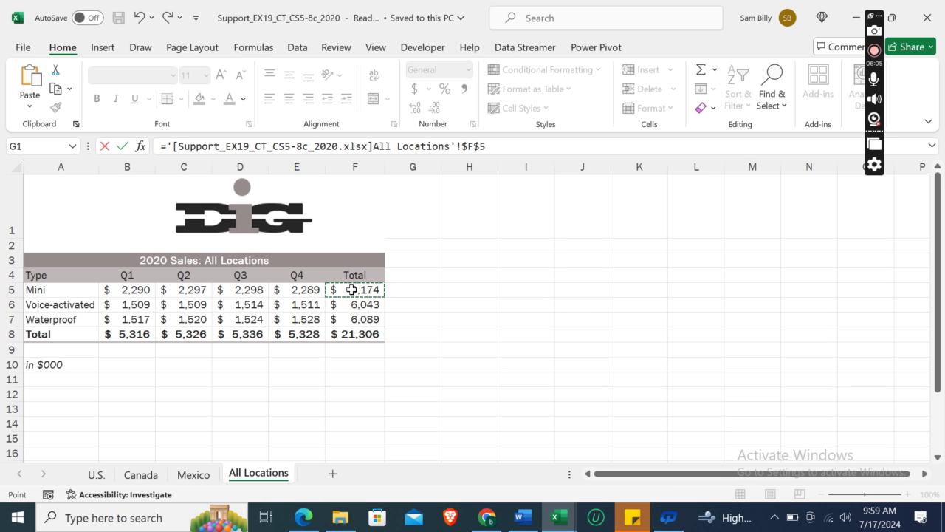
key(Return)
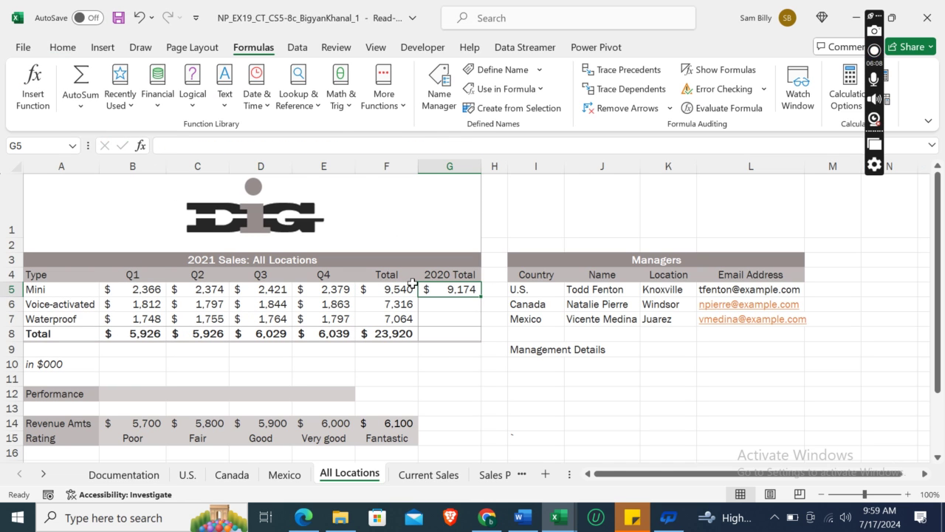
Change the G5 link to $F5 and fill it down through G8 (9,174 to 21,306)
click(479, 145)
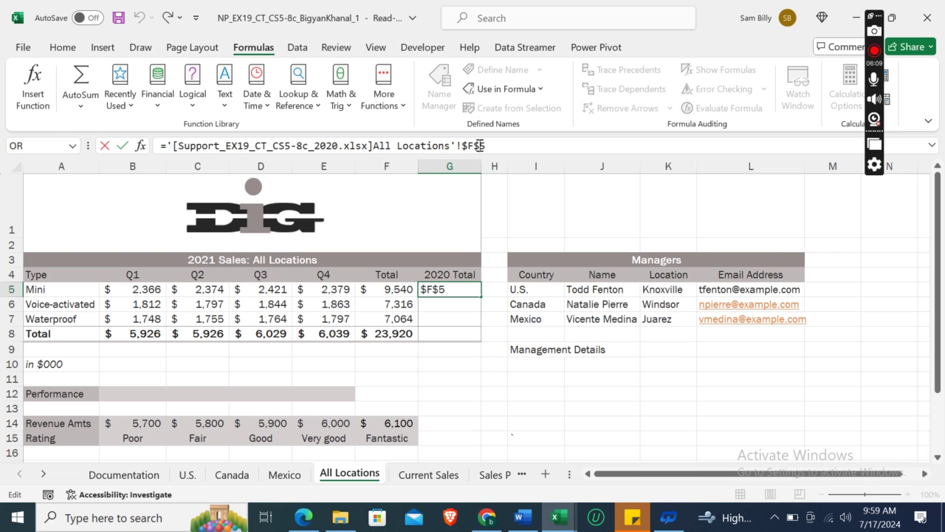
key(BackSpace)
key(Return)
key(Up)
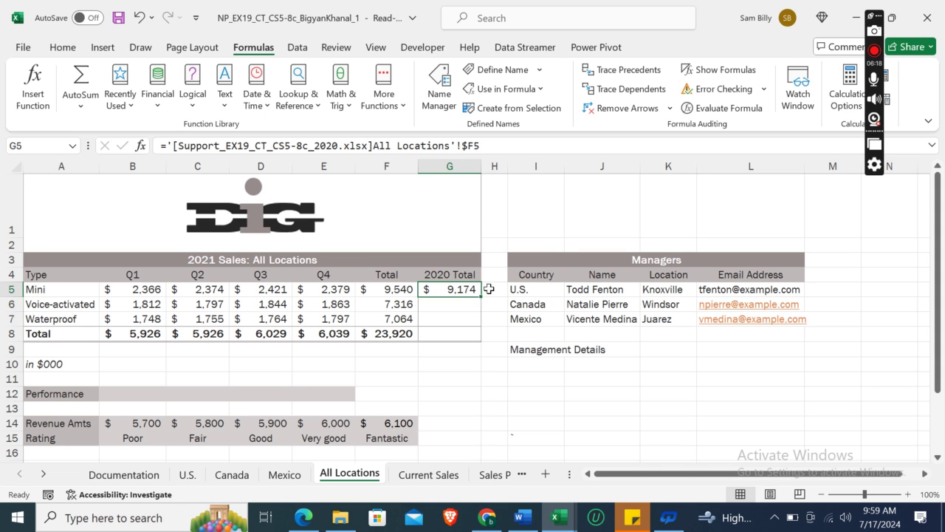
drag(481, 296, 474, 340)
click(470, 374)
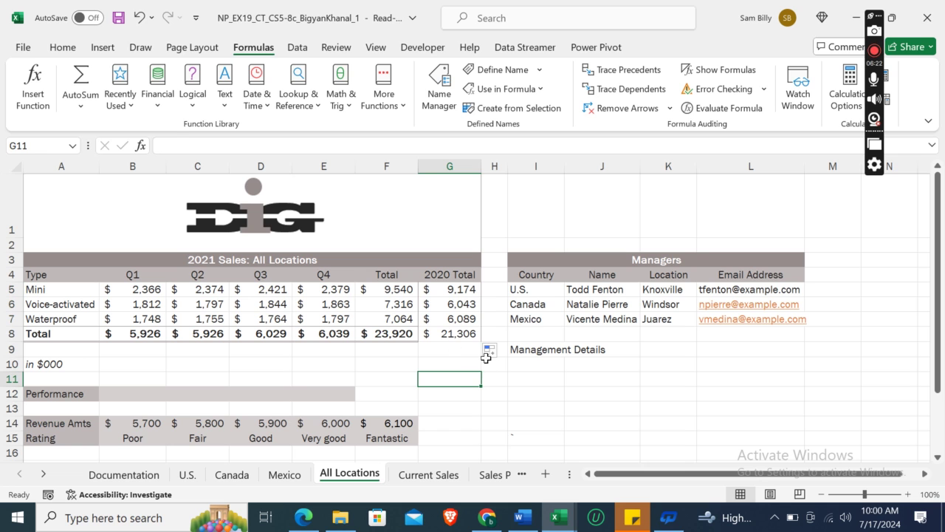
Check the 2020 link formula in cell G8
click(435, 330)
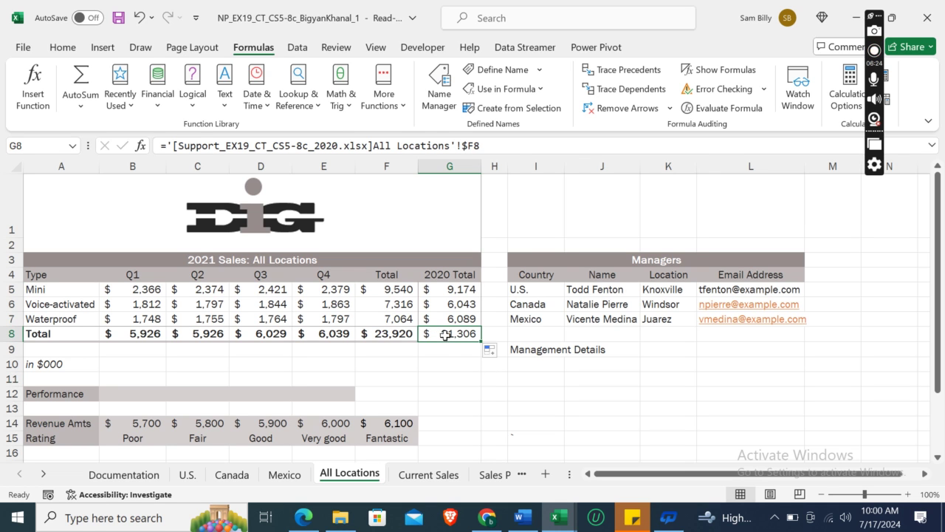
click(452, 379)
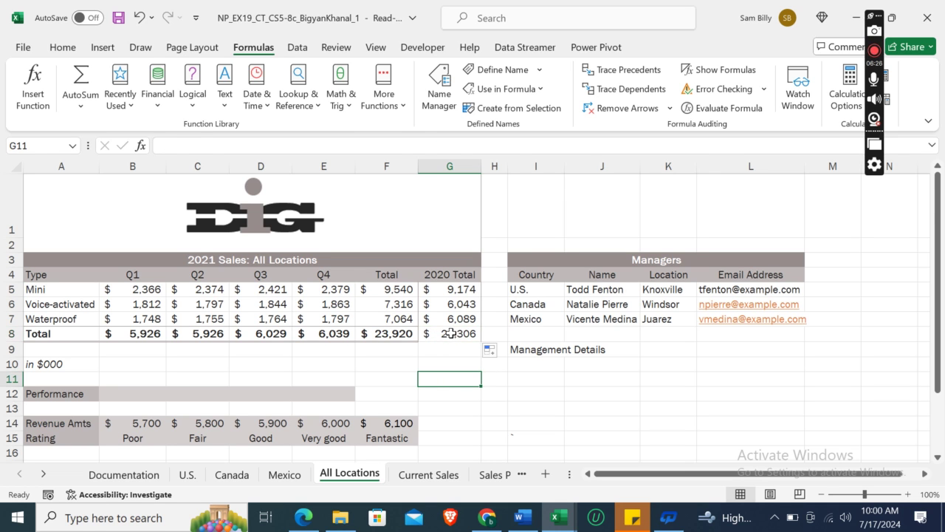
click(450, 333)
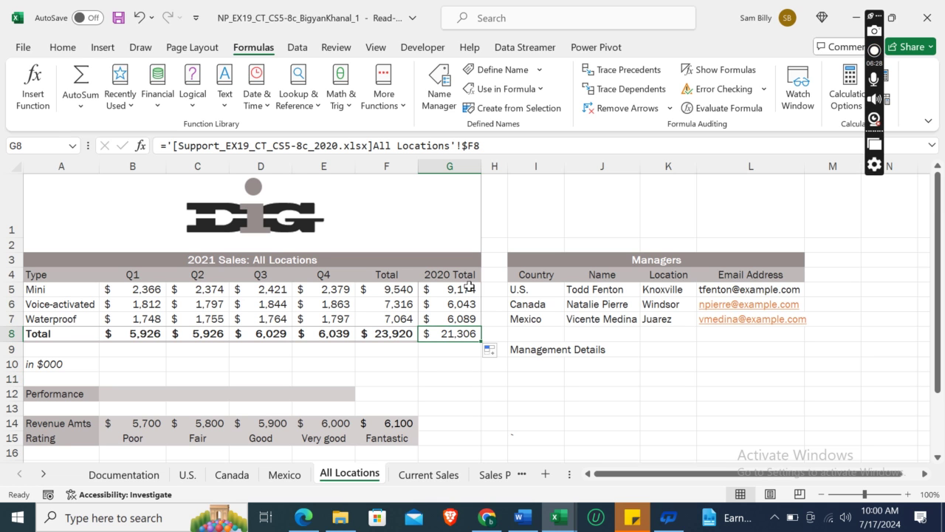
Close the Support_EX19_CT_CS5-8c_2020 workbook
click(559, 517)
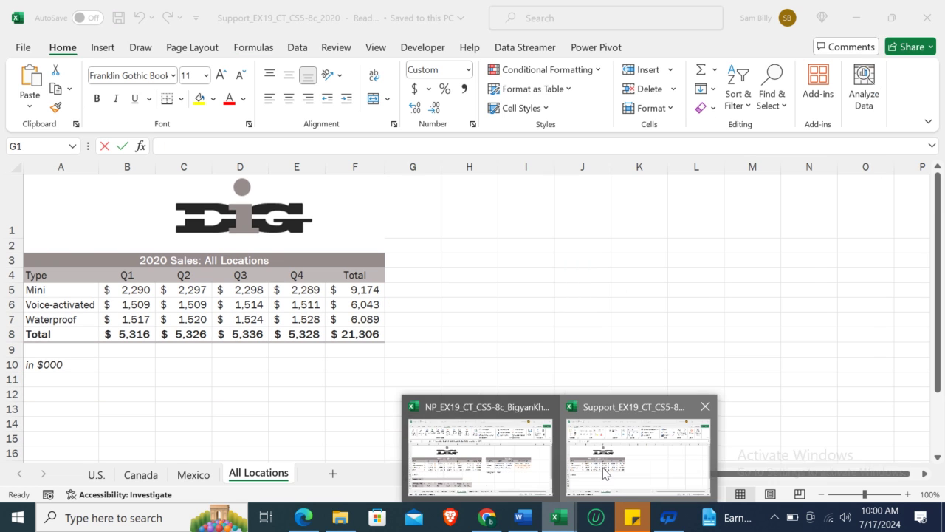
click(604, 472)
click(559, 517)
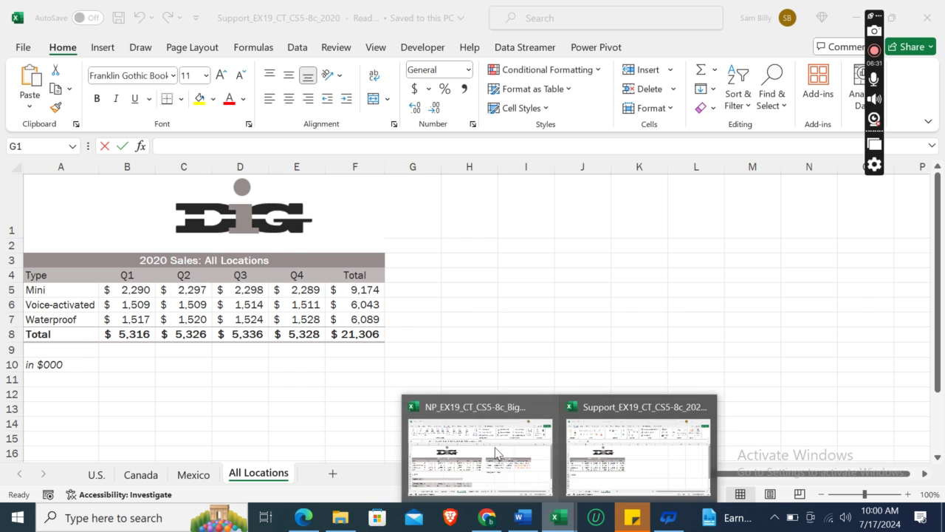
click(497, 452)
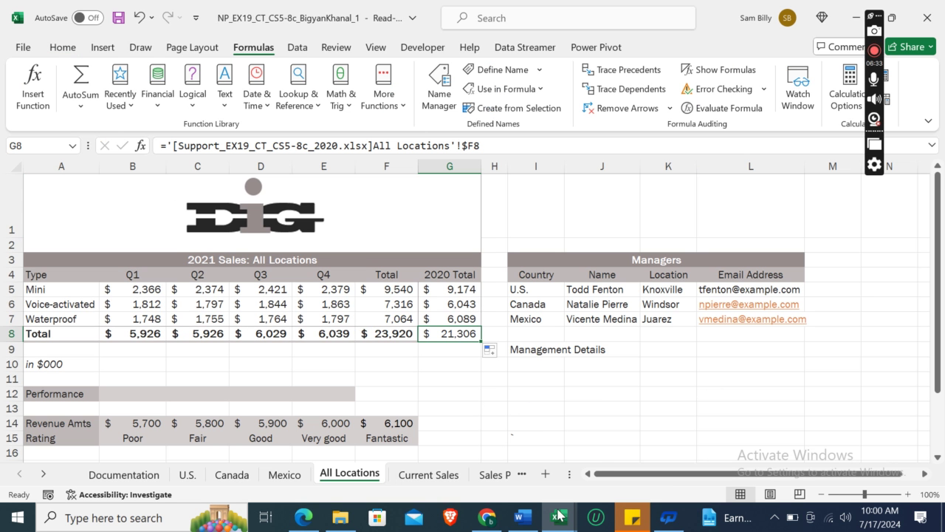
mouse_move(559, 517)
click(605, 473)
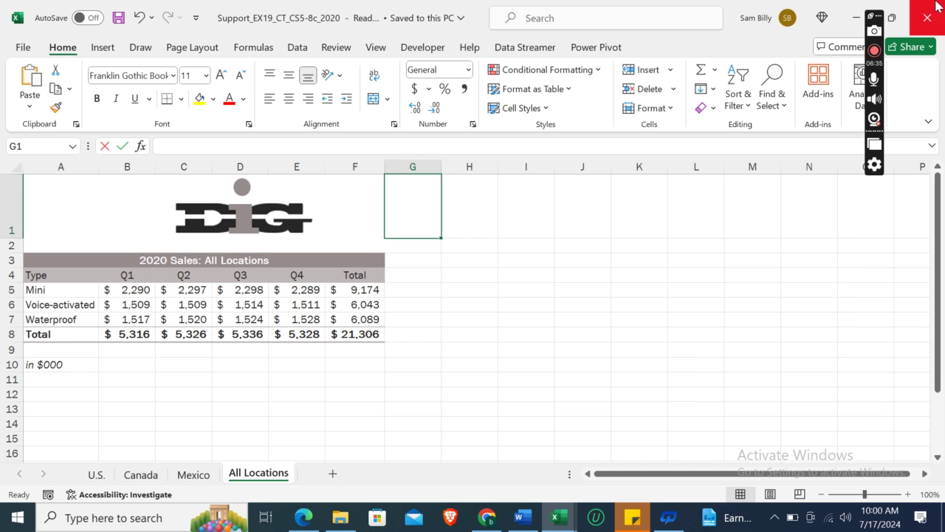
click(938, 6)
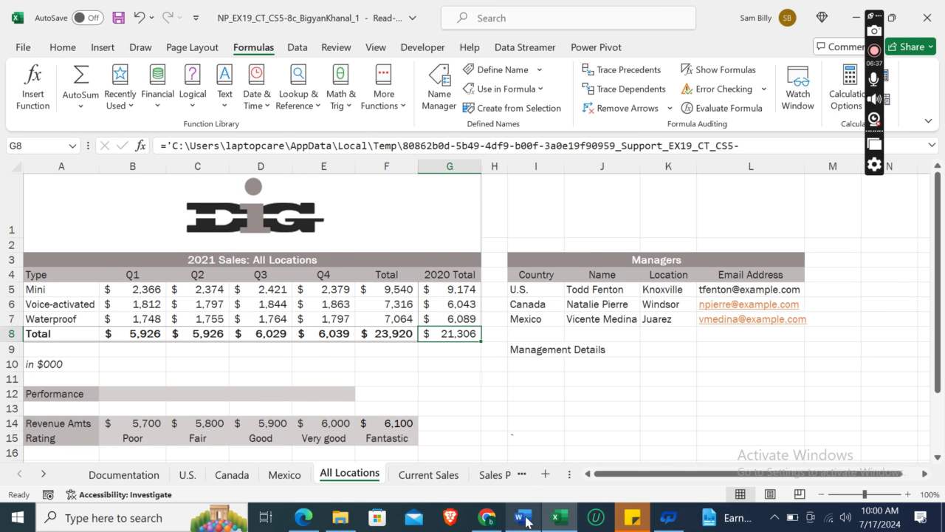
Bring the Word instructions forward and scroll back to the first page of Getting Started steps
click(524, 519)
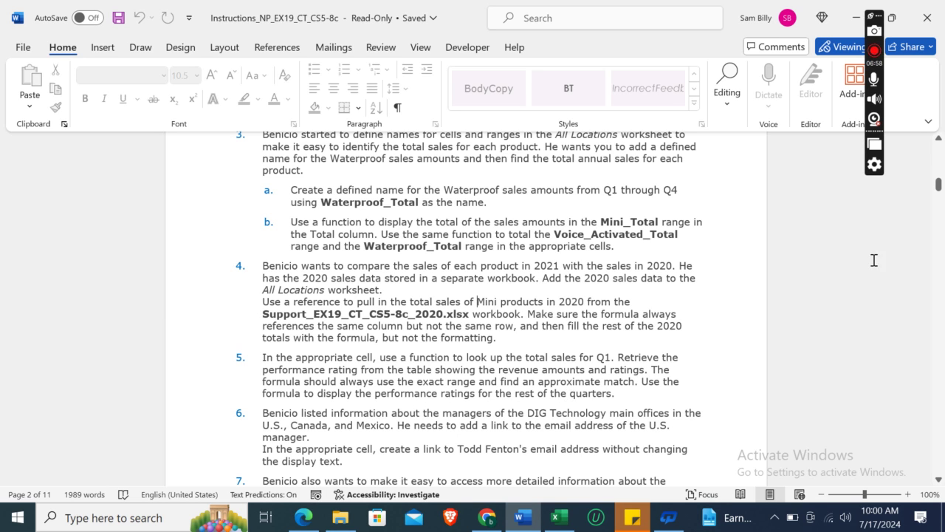
drag(938, 183, 938, 150)
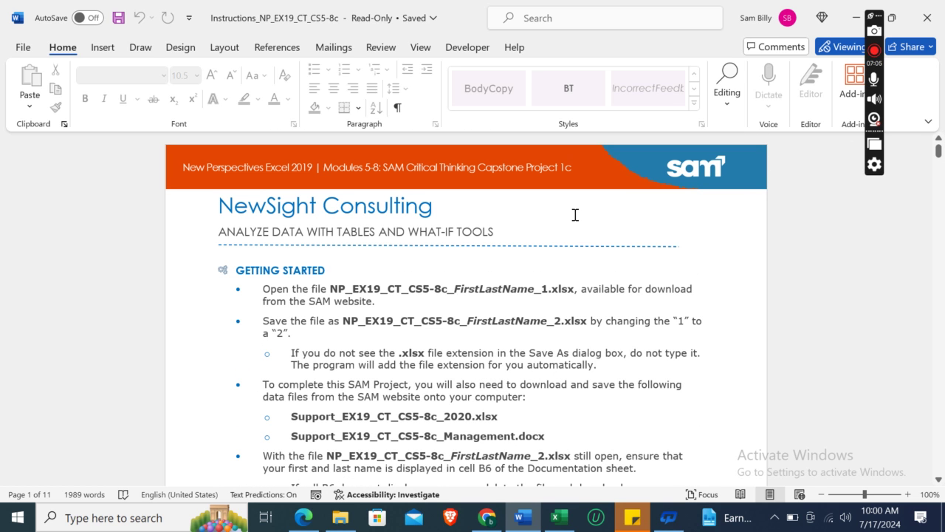